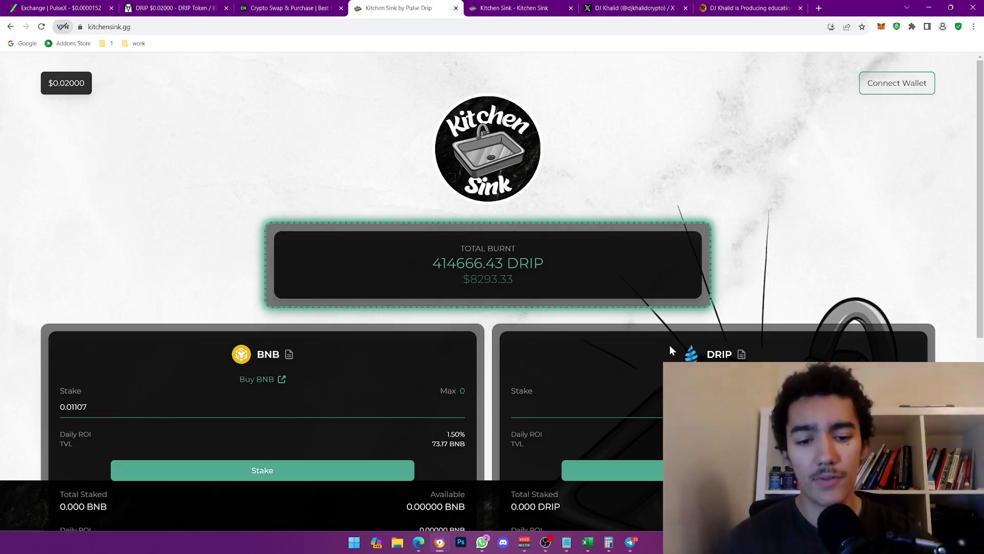
# - Check the Pulse Drip Telegram group, then pan the DRIP/BUSD chart at $0.02000 across dates
pyautogui.click(635, 545)
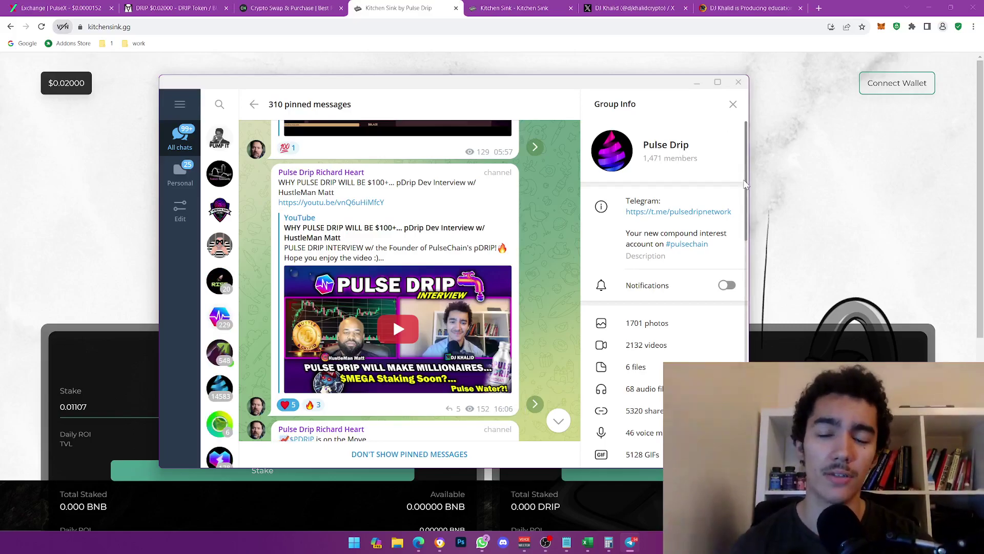
pyautogui.click(789, 174)
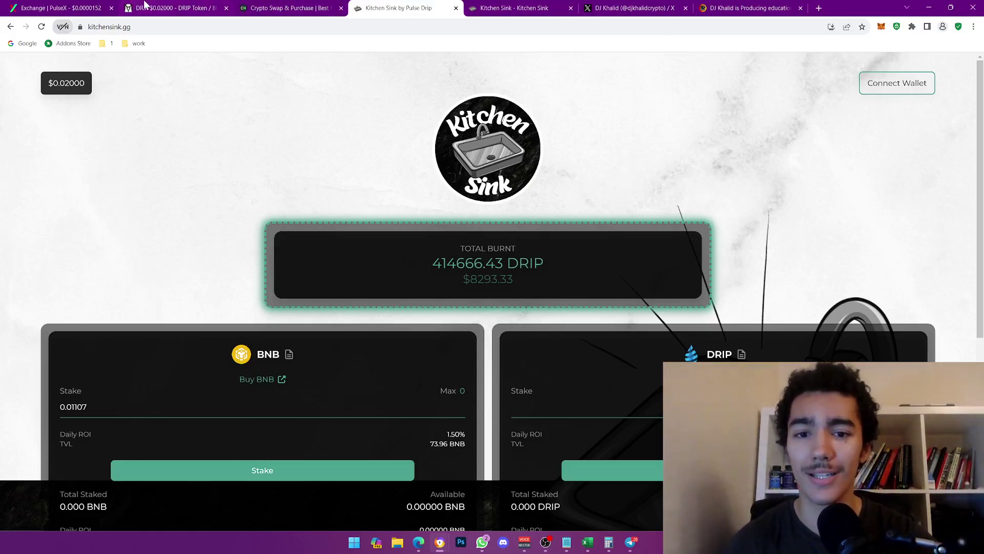
pyautogui.click(145, 7)
pyautogui.hscroll(-2, 402, 160)
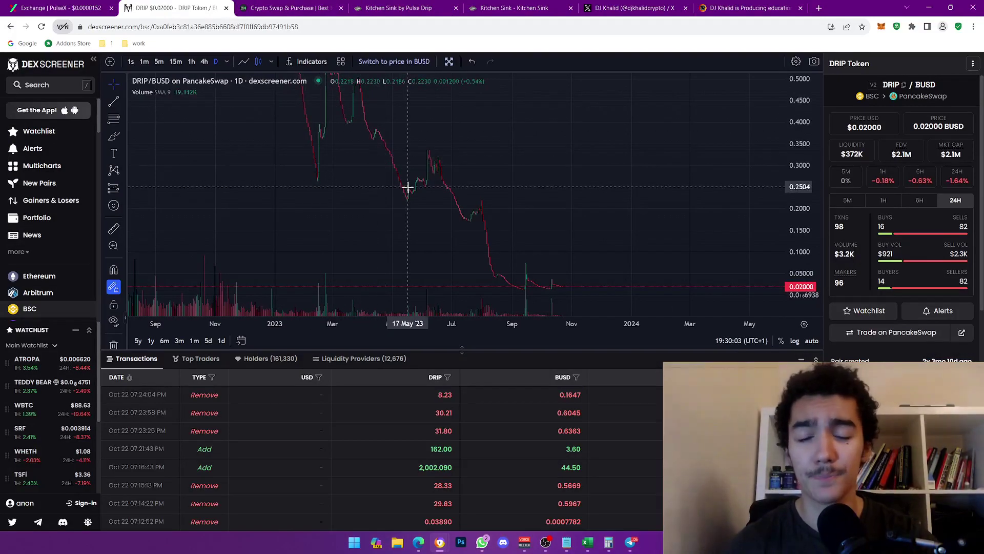
pyautogui.hscroll(2, 314, 163)
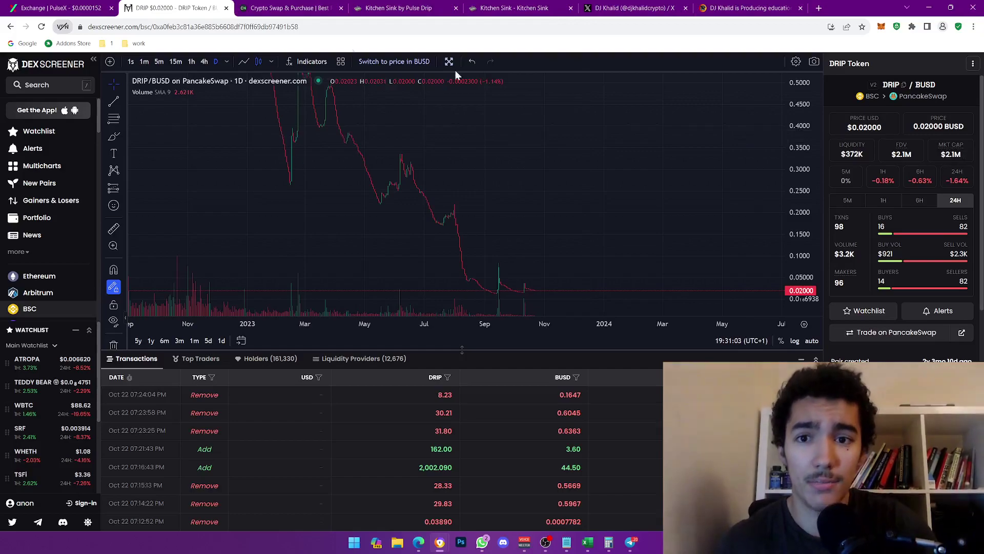
# - Look over ChangeNOW's swap form quoting 0.01 BTC for 0.1800869 ETH, then return to Kitchen Sink
pyautogui.click(269, 8)
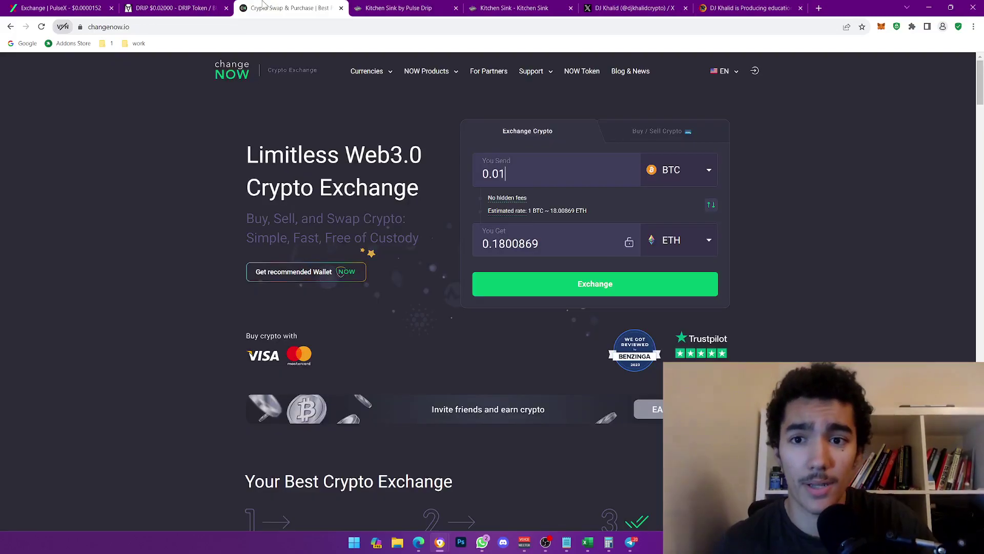
pyautogui.click(526, 155)
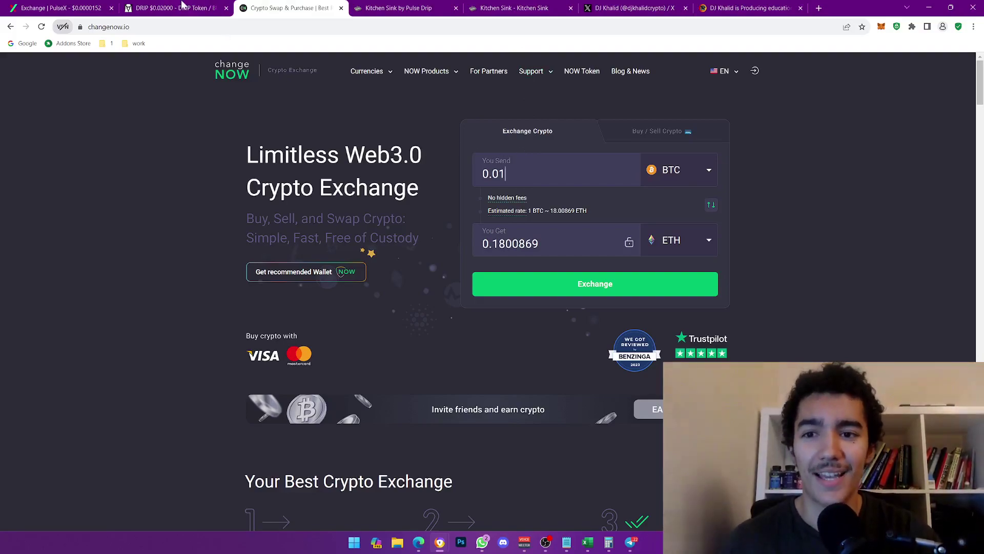
pyautogui.click(183, 7)
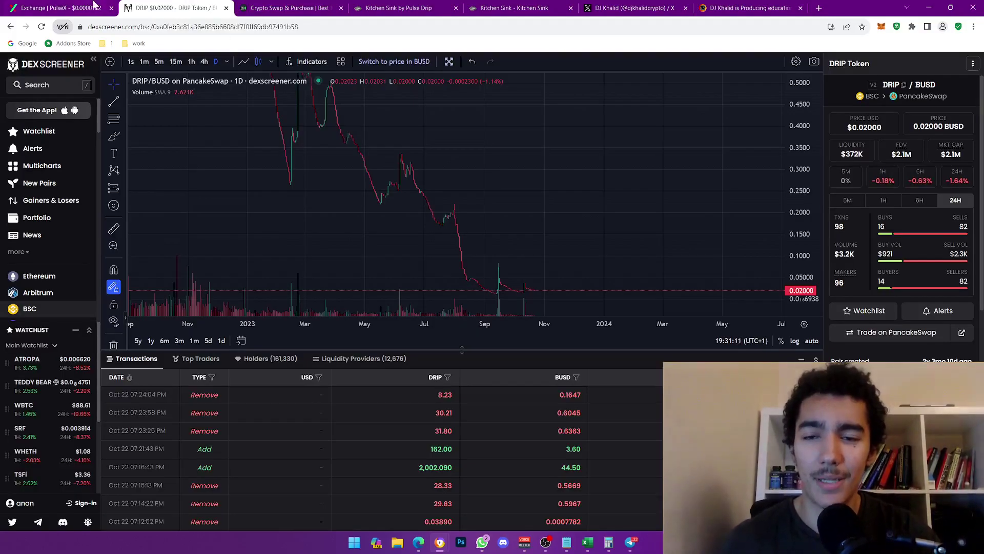
pyautogui.click(287, 7)
pyautogui.click(385, 7)
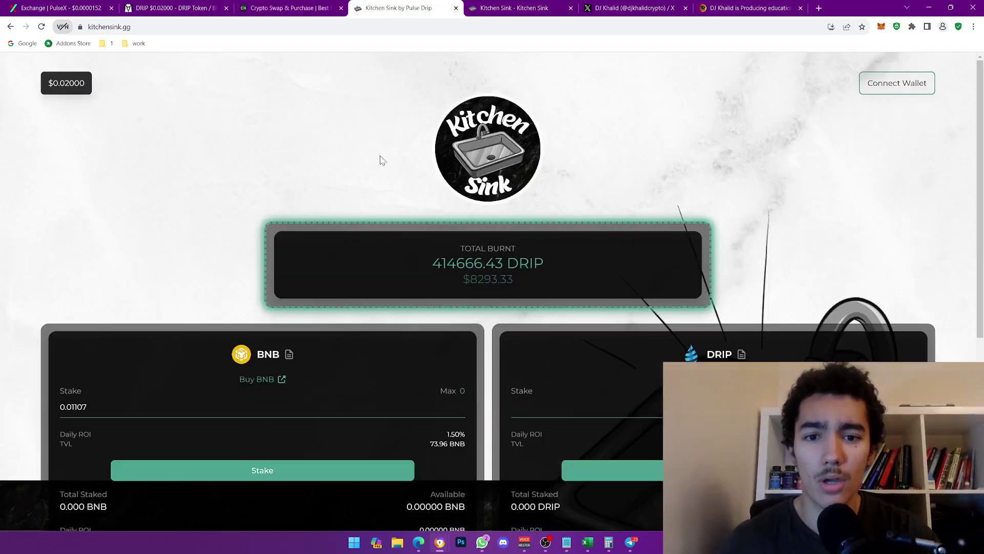
pyautogui.scroll(-2, 461, 220)
pyautogui.scroll(2, 460, 220)
pyautogui.scroll(-2, 460, 220)
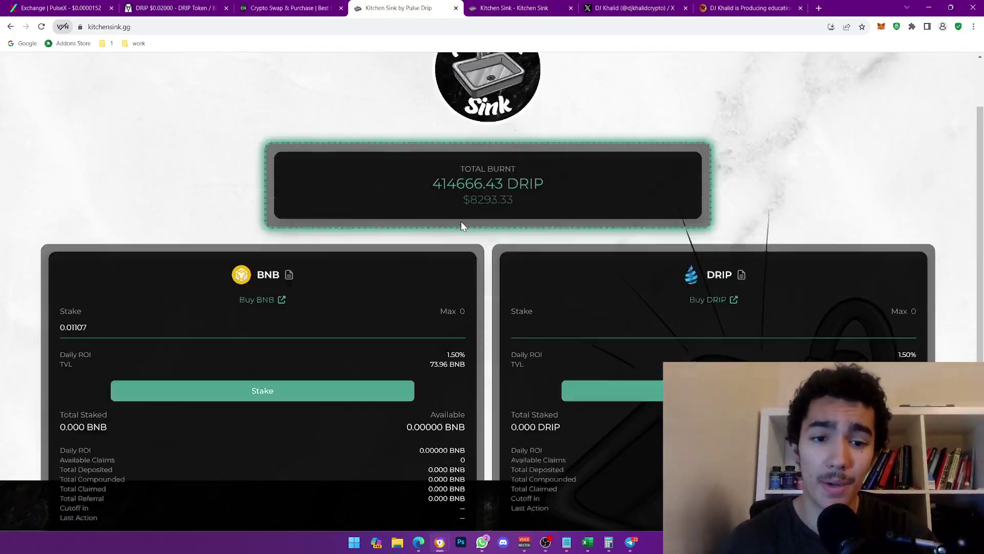
pyautogui.scroll(-5, 460, 220)
pyautogui.scroll(4, 450, 402)
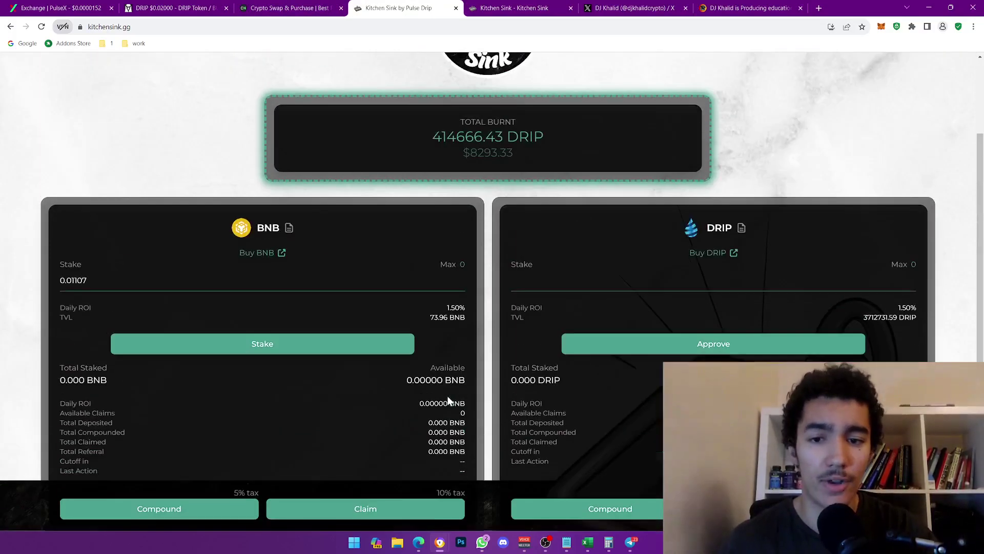
pyautogui.scroll(3, 433, 262)
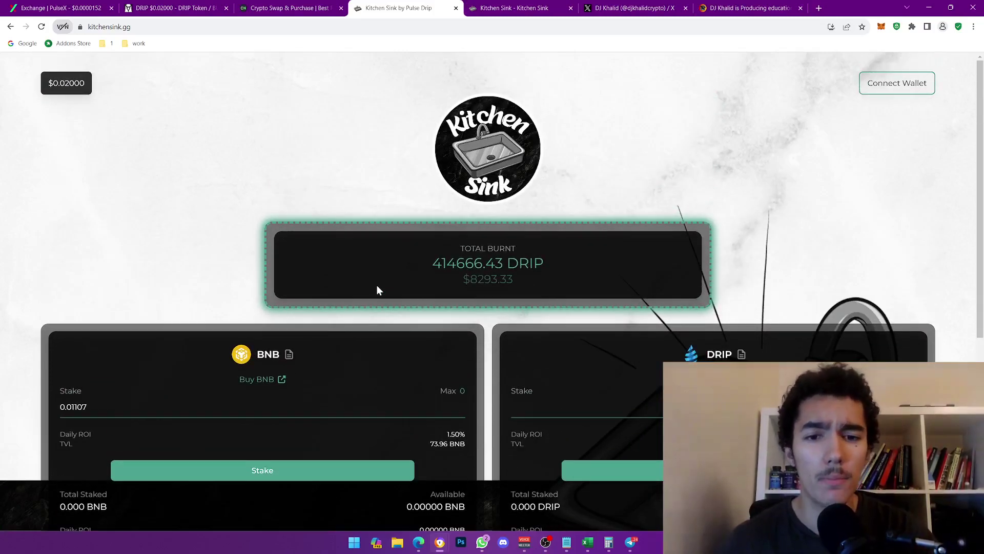
pyautogui.moveTo(434, 263); pyautogui.dragTo(501, 264)
pyautogui.click(503, 264)
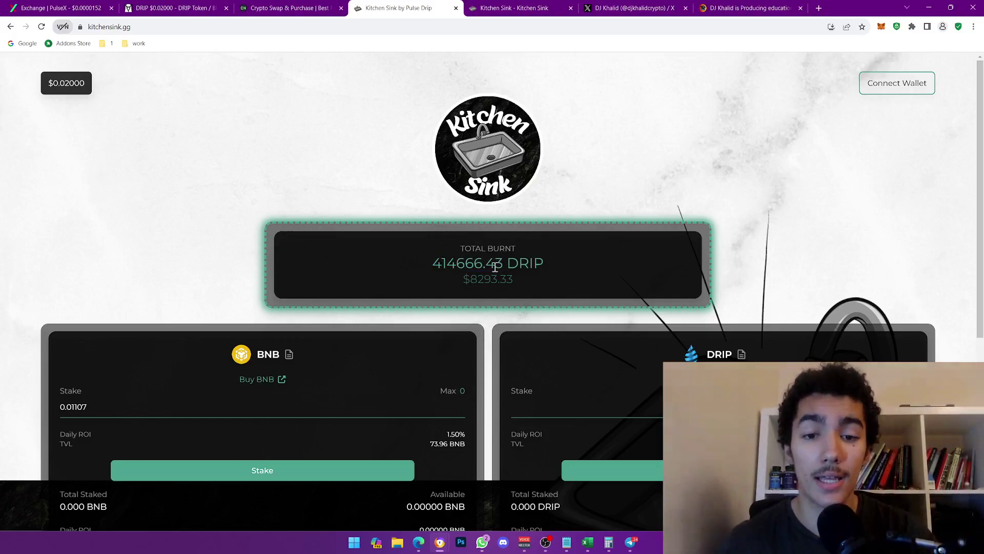
pyautogui.moveTo(503, 263); pyautogui.dragTo(424, 261)
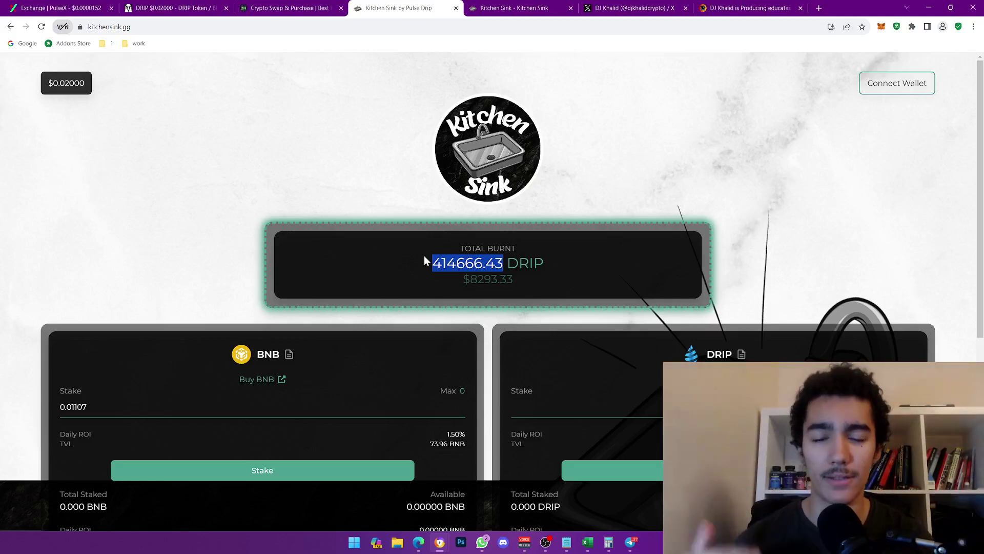
pyautogui.click(450, 247)
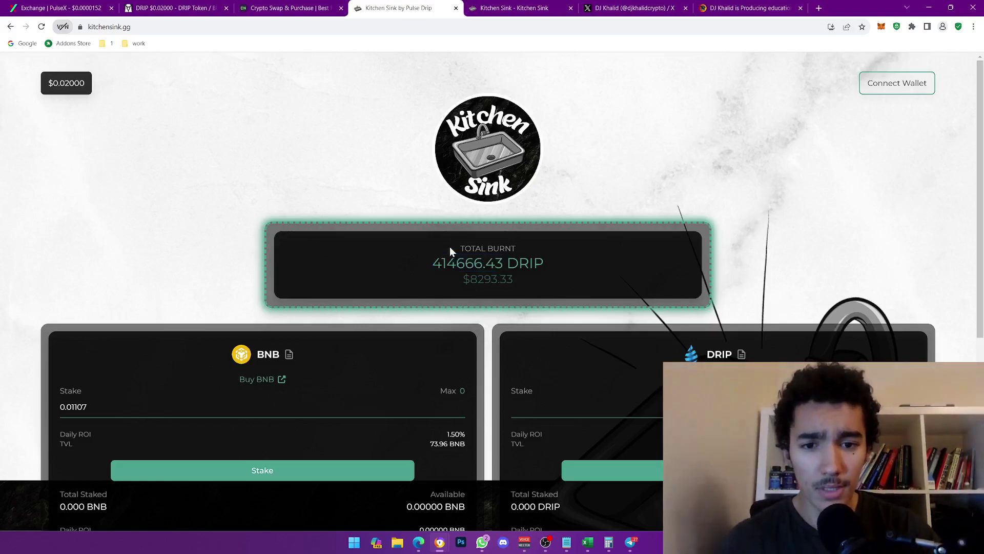
pyautogui.scroll(-2, 451, 247)
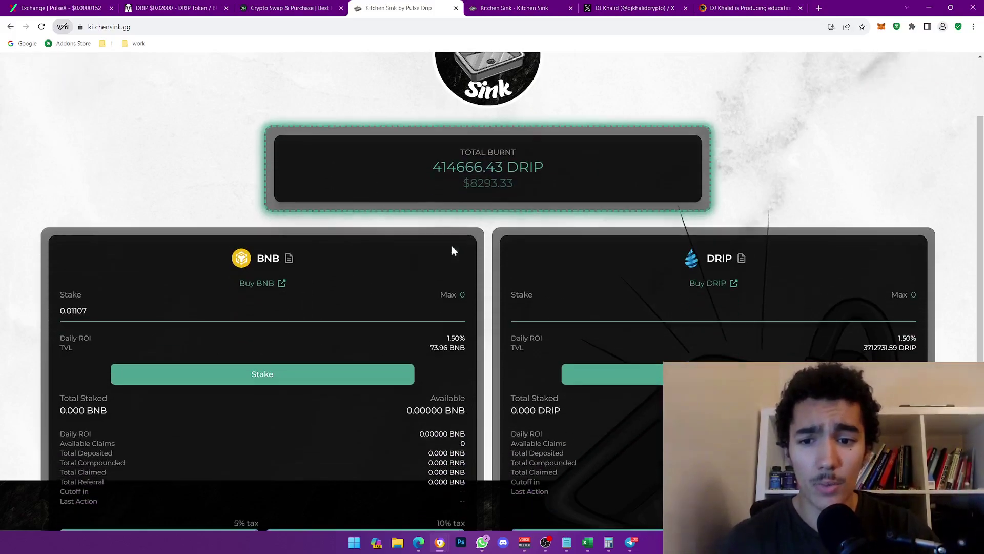
pyautogui.doubleClick(265, 258)
pyautogui.scroll(2, 275, 255)
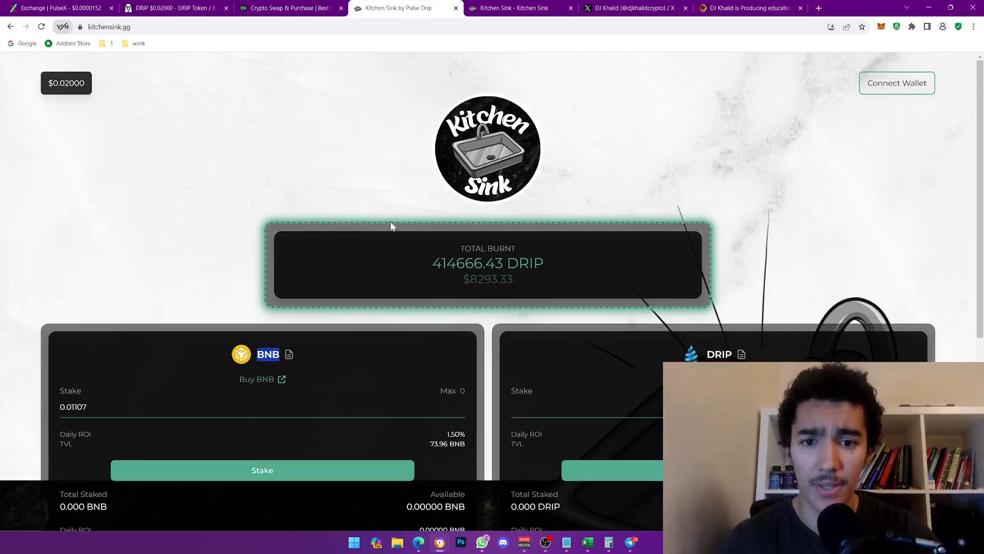
pyautogui.scroll(-2, 265, 254)
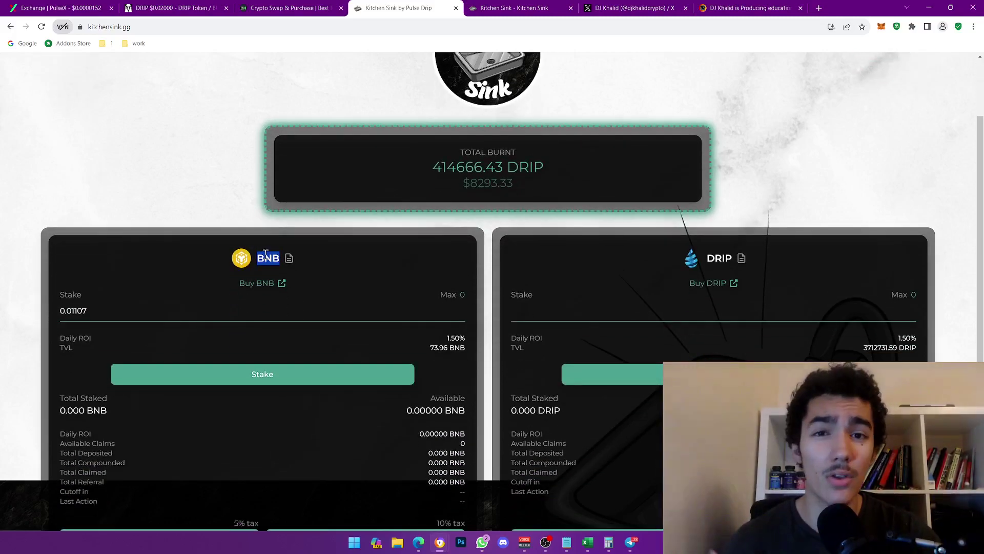
pyautogui.click(266, 254)
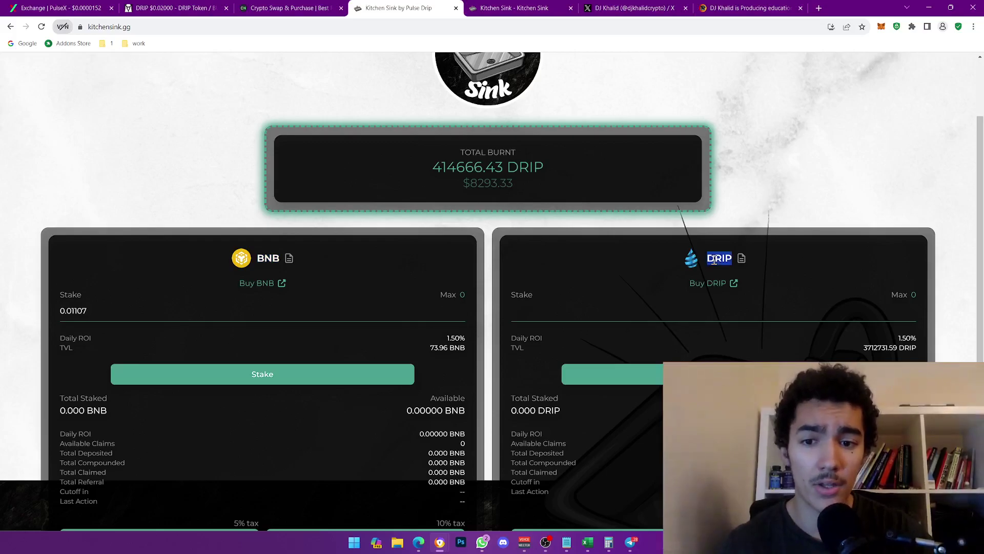
# - Read the Kitchen Sink GitBook on the 1.5% daily return, then select the BNB stake amount field
pyautogui.click(510, 8)
pyautogui.scroll(-3, 384, 313)
pyautogui.scroll(3, 384, 312)
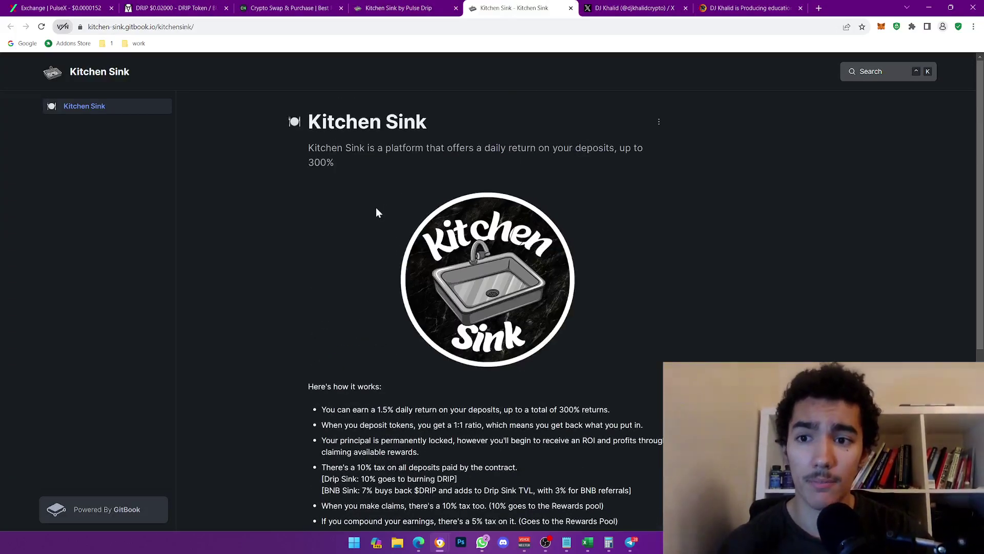
pyautogui.scroll(-3, 377, 211)
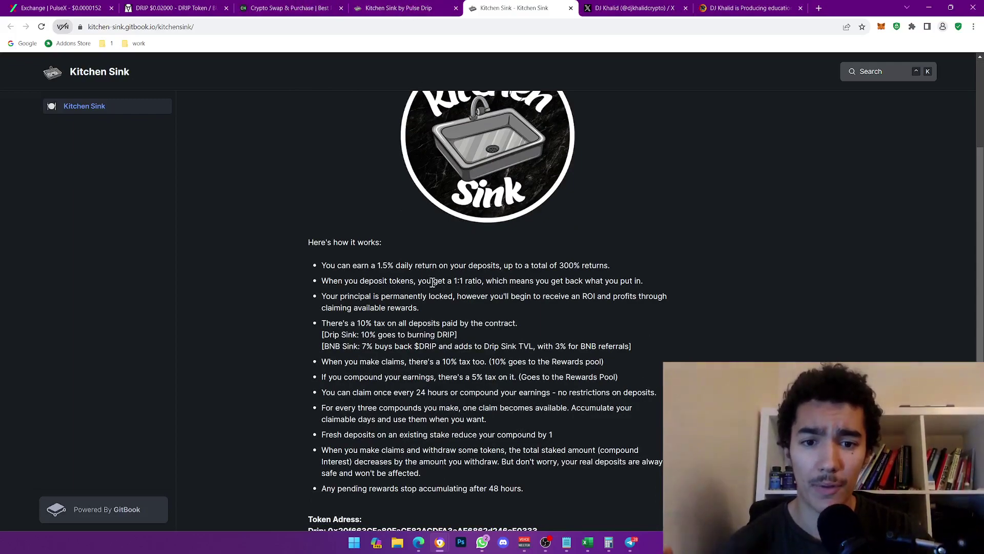
pyautogui.scroll(-2, 433, 283)
pyautogui.scroll(-1, 433, 284)
pyautogui.scroll(4, 433, 284)
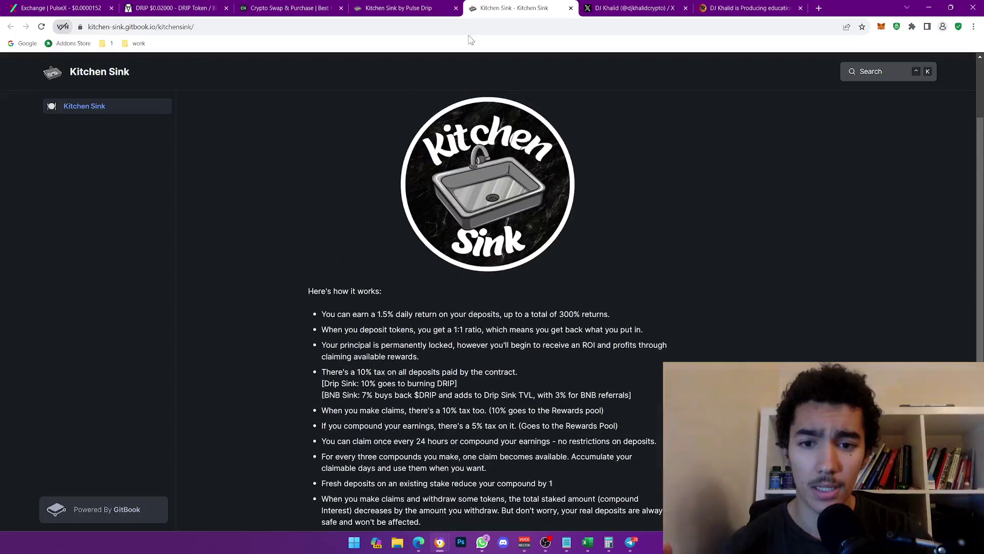
pyautogui.click(388, 6)
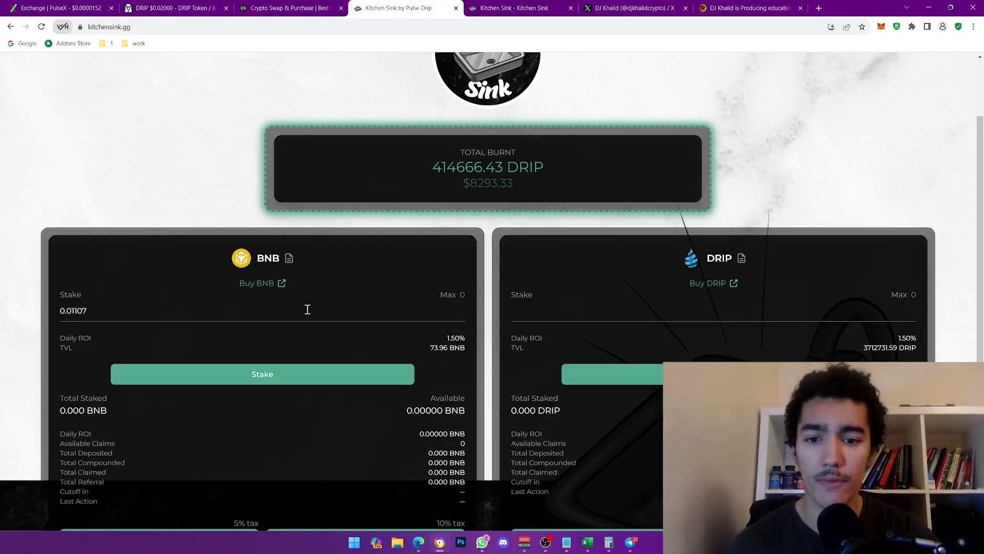
pyautogui.click(559, 316)
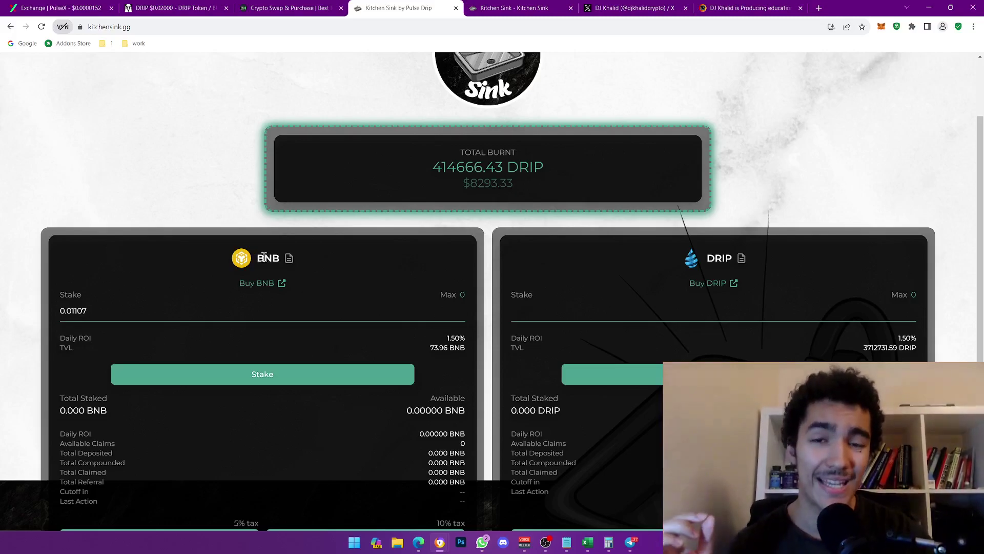
# - Highlight the docs' BNB Sink tax explanation and the 3% BNB referrals note
pyautogui.click(495, 4)
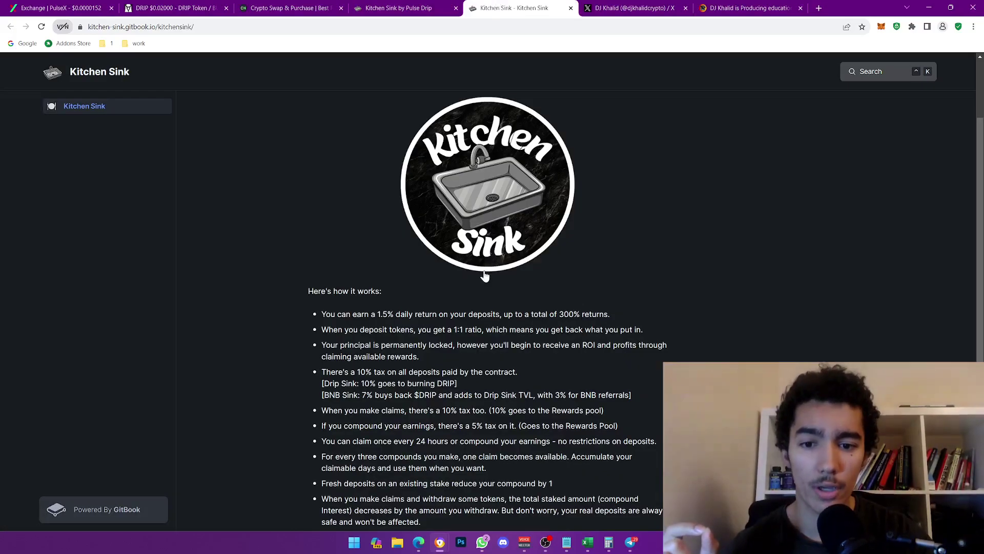
pyautogui.scroll(-1, 485, 272)
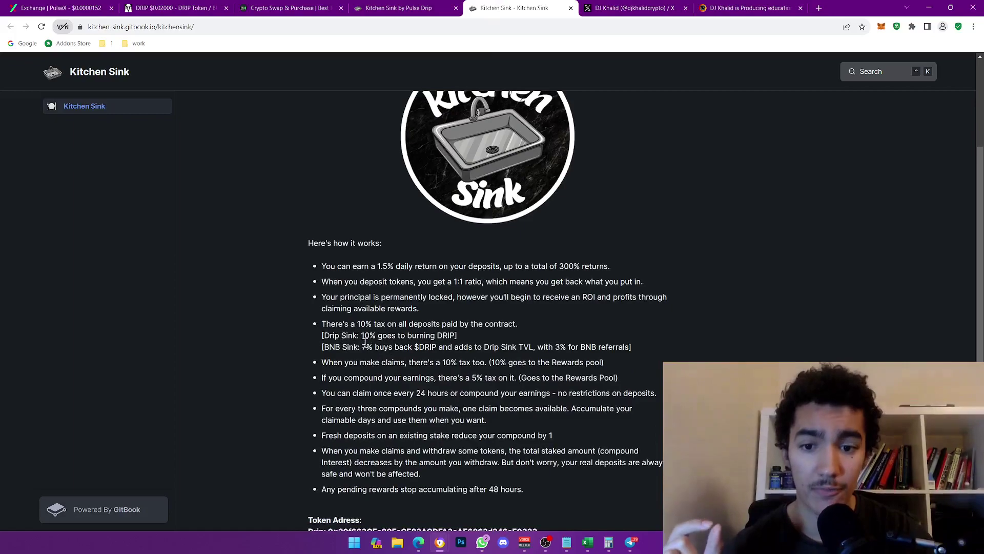
pyautogui.moveTo(364, 344); pyautogui.dragTo(530, 344)
pyautogui.click(529, 345)
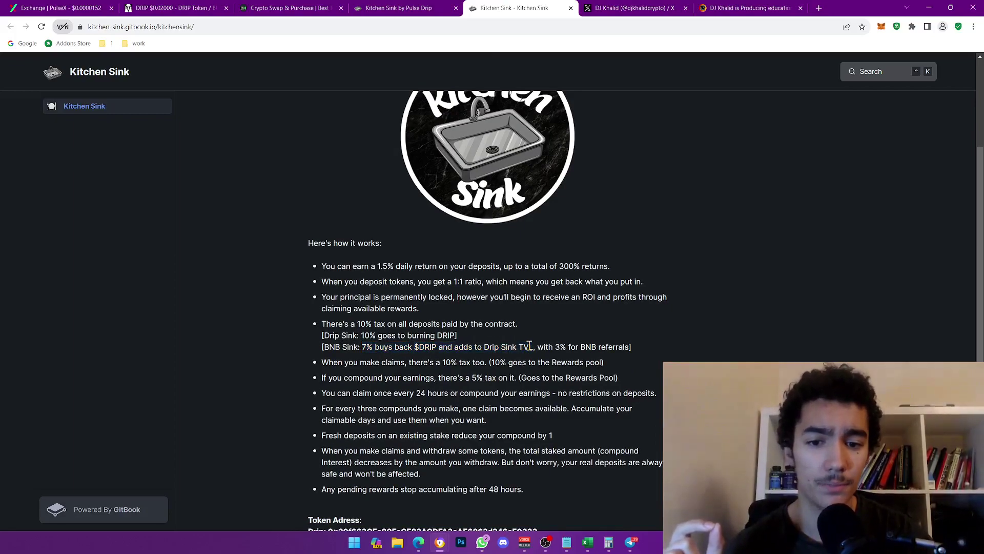
pyautogui.moveTo(559, 346); pyautogui.dragTo(633, 346)
pyautogui.click(634, 374)
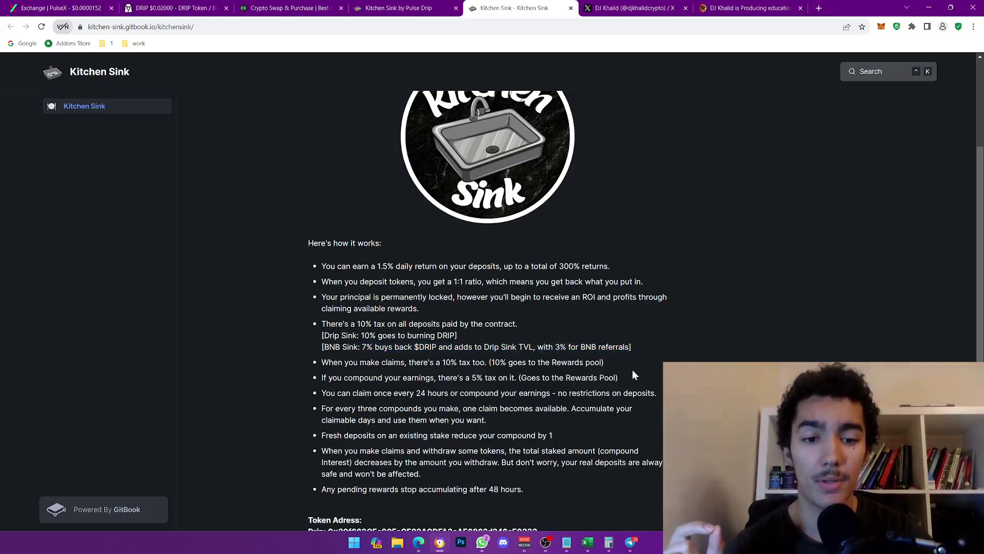
# - Highlight the 10% deposit tax sentence in the docs and return to the staking page
pyautogui.click(398, 6)
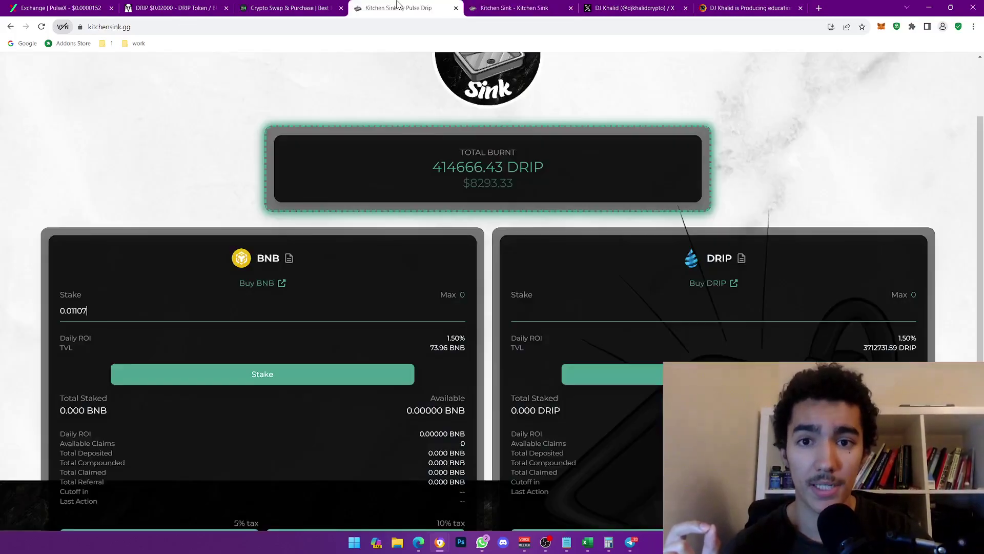
pyautogui.click(513, 8)
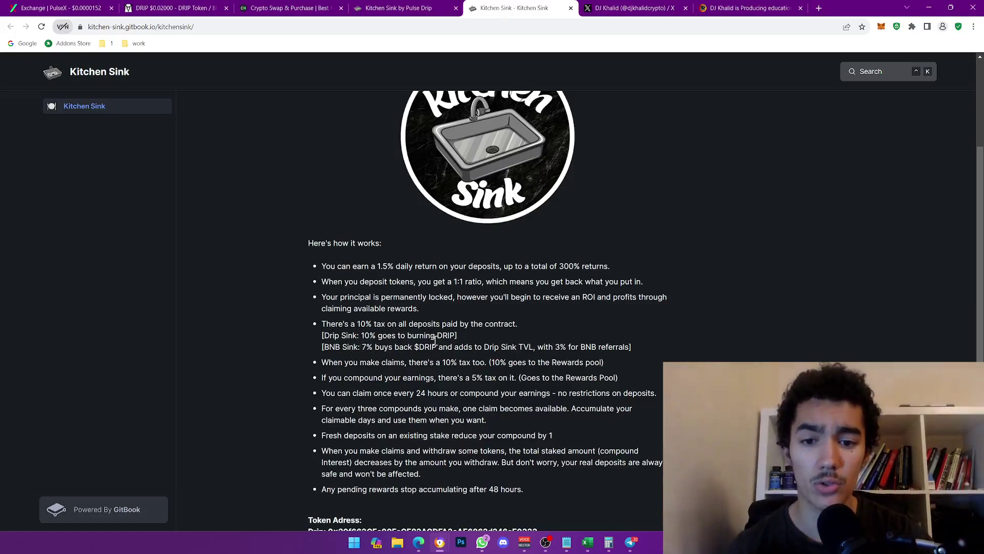
pyautogui.moveTo(328, 327); pyautogui.dragTo(467, 324)
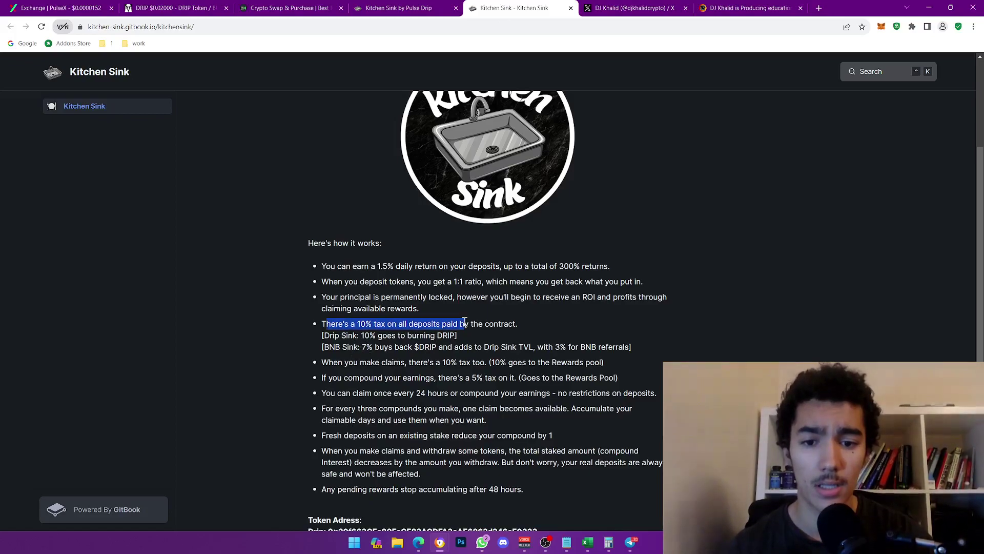
pyautogui.click(428, 324)
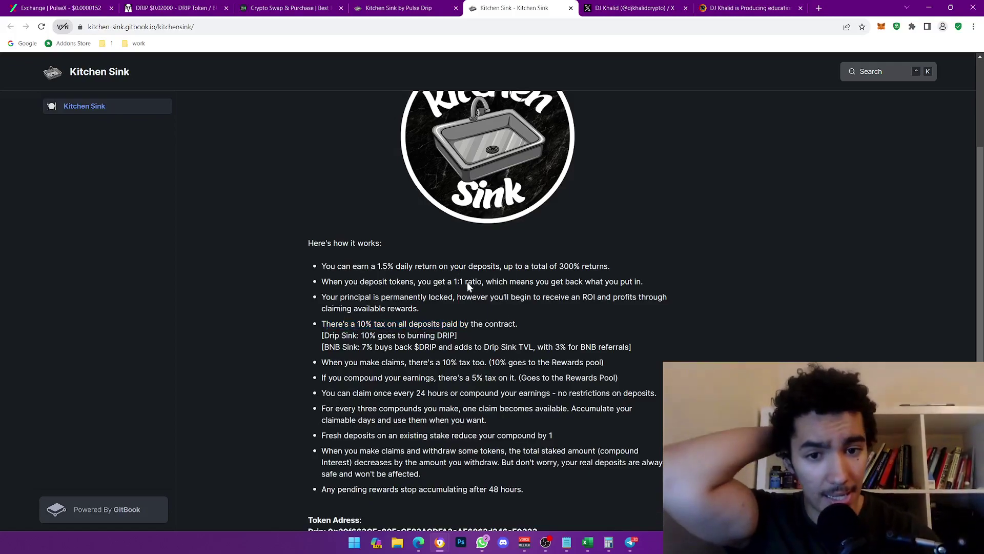
pyautogui.click(419, 6)
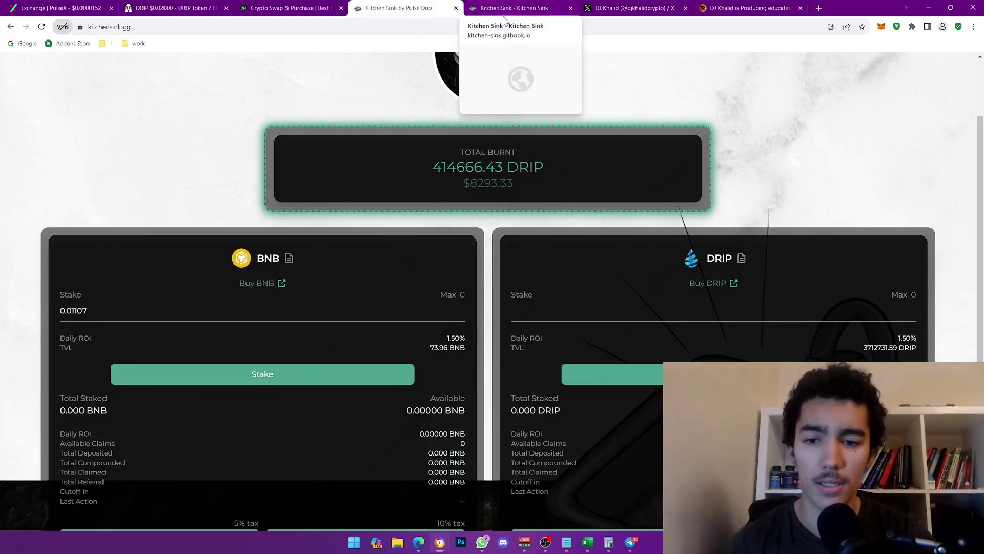
pyautogui.click(523, 5)
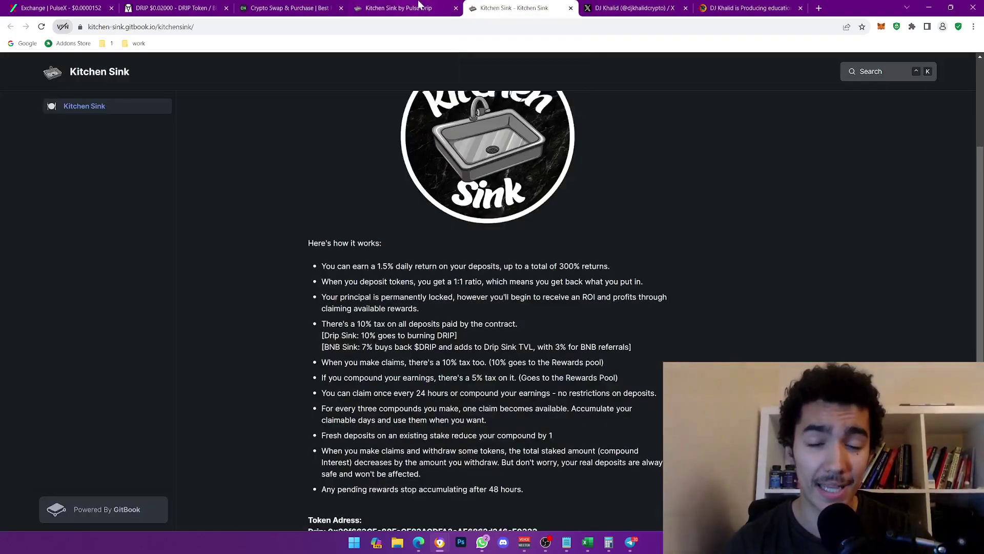
pyautogui.click(419, 6)
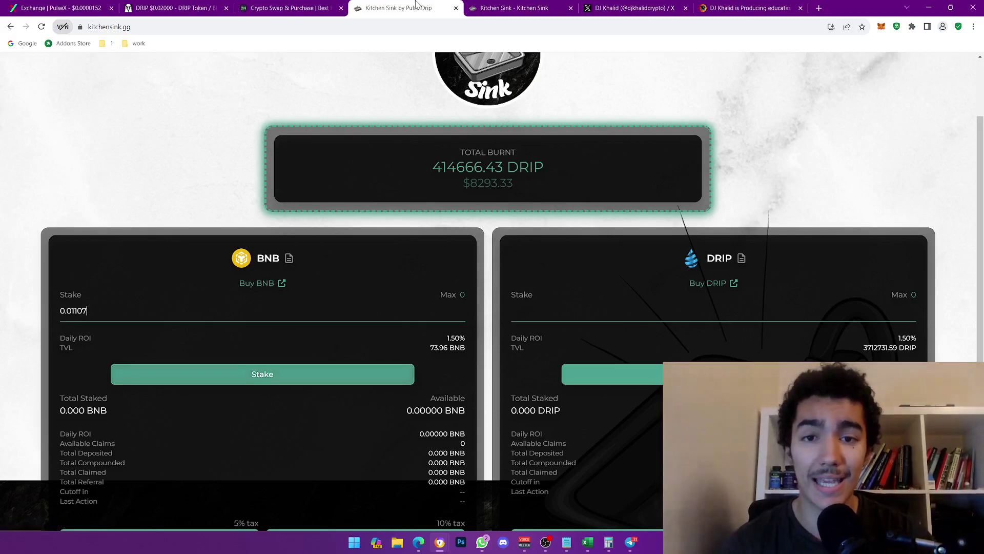
pyautogui.scroll(-3, 405, 316)
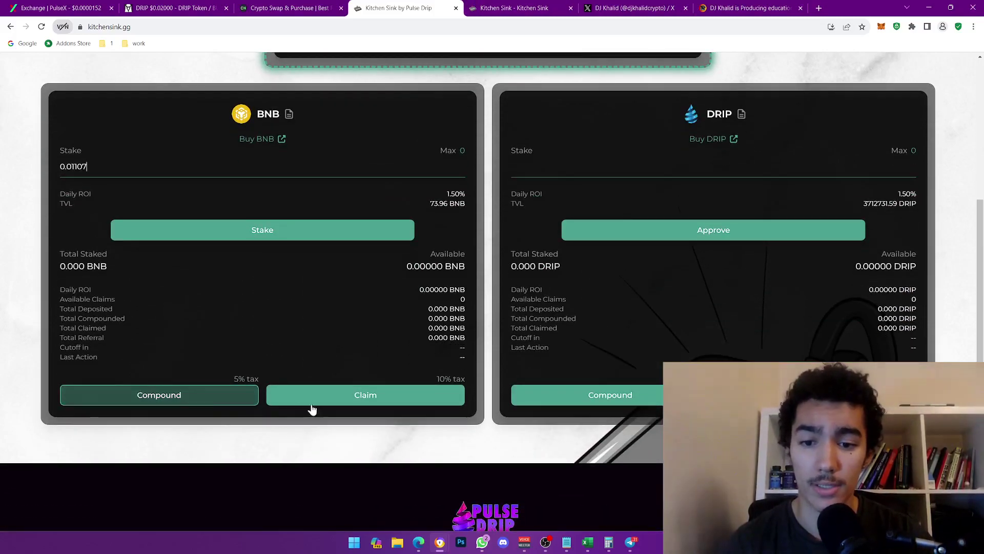
pyautogui.scroll(5, 359, 308)
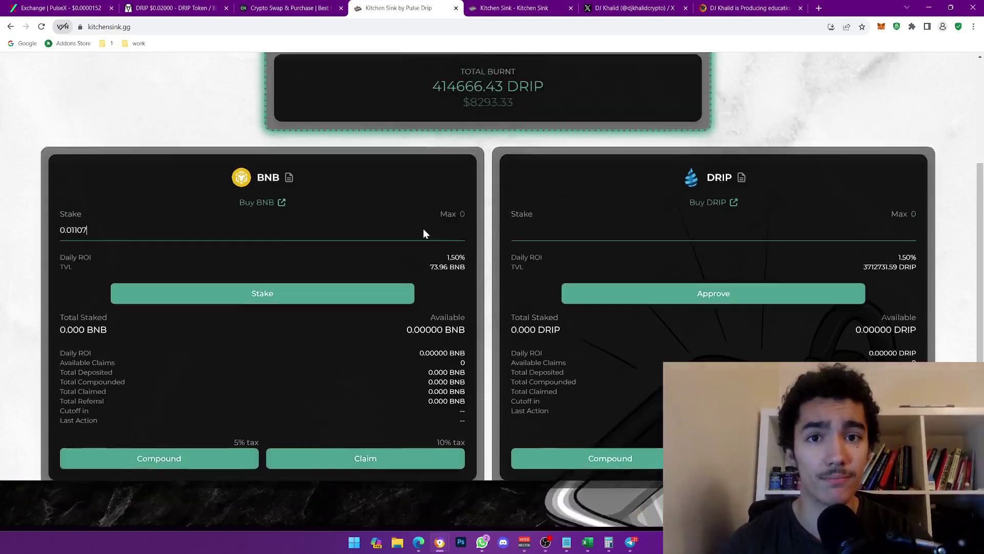
pyautogui.click(508, 8)
pyautogui.moveTo(507, 271); pyautogui.dragTo(617, 267)
pyautogui.click(618, 267)
pyautogui.click(401, 7)
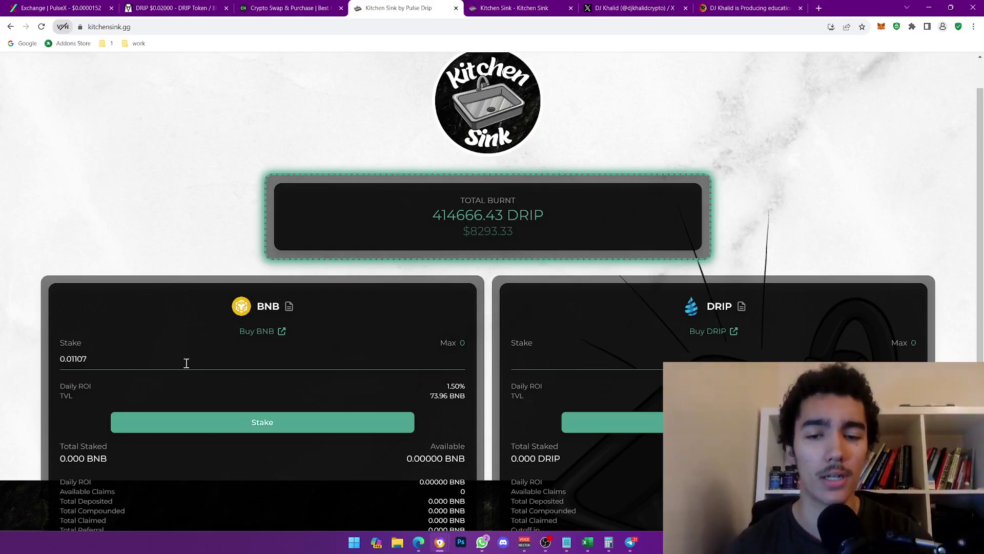
pyautogui.moveTo(413, 229); pyautogui.dragTo(568, 208)
pyautogui.click(568, 209)
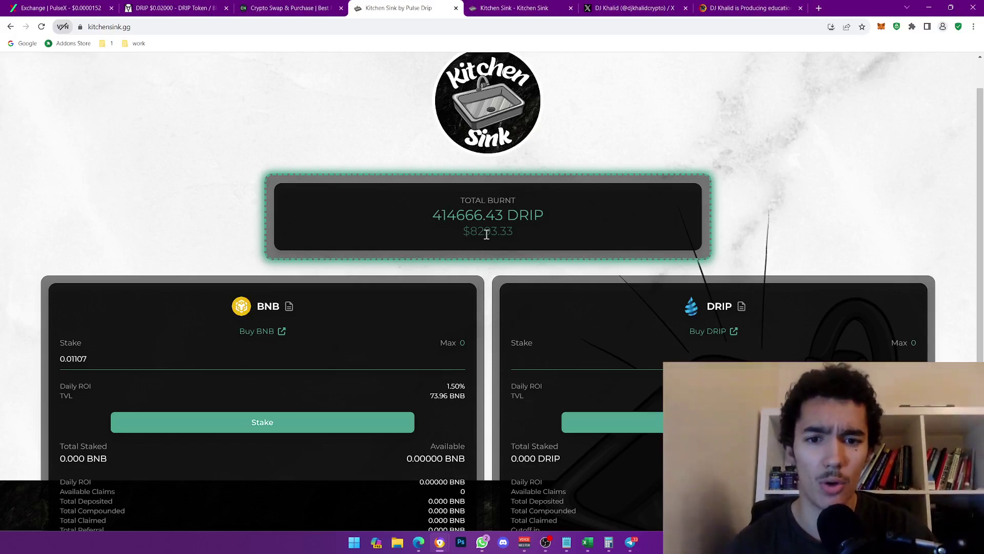
pyautogui.scroll(-2, 491, 221)
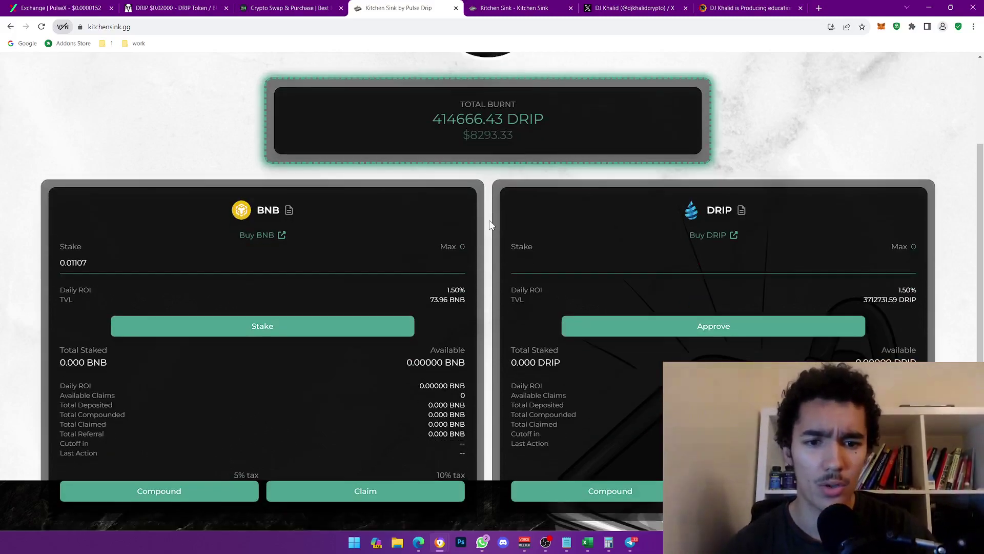
pyautogui.scroll(3, 490, 225)
pyautogui.scroll(-3, 369, 253)
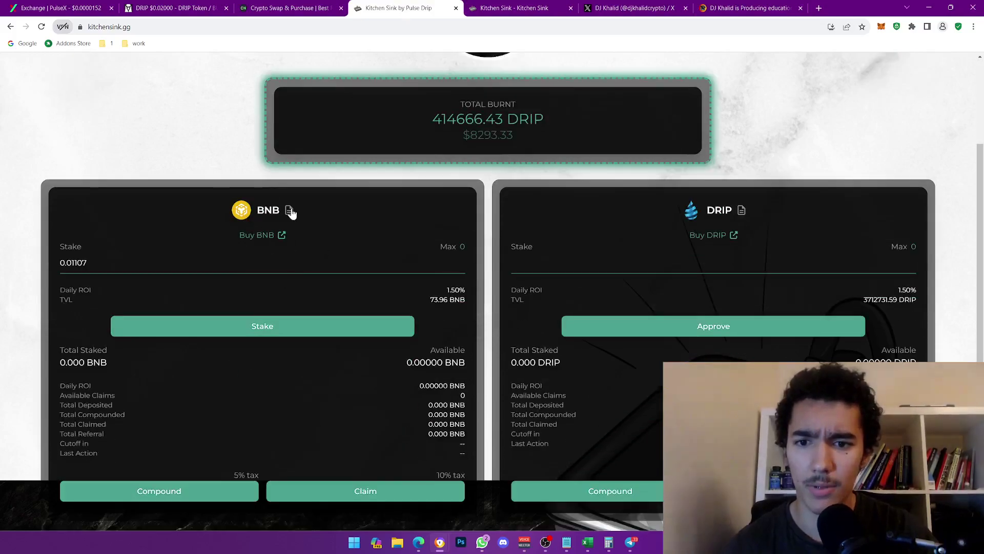
# - Check the BNB pool contract on BscScan, holding about 73.96 BNB, and its dollar value
pyautogui.click(290, 211)
pyautogui.click(494, 5)
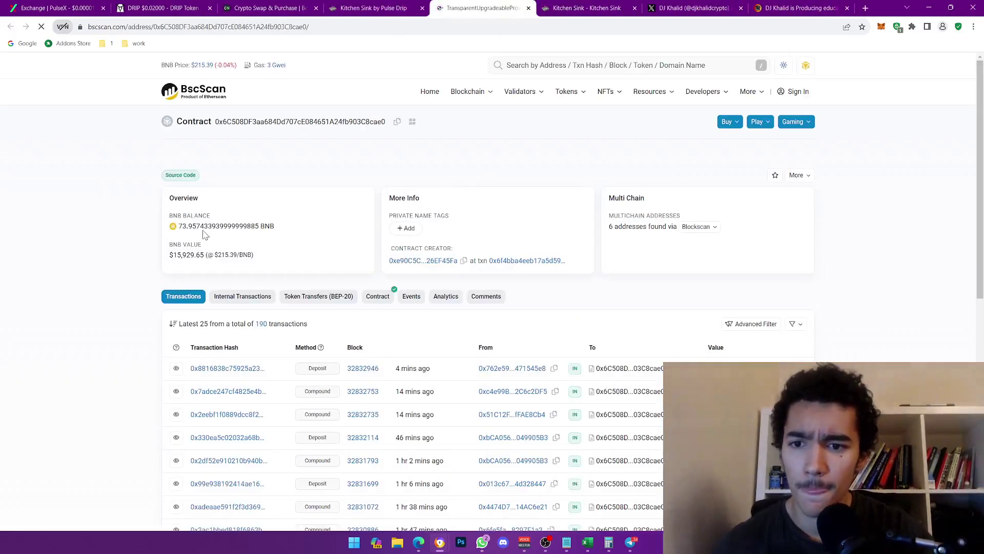
pyautogui.moveTo(218, 255); pyautogui.dragTo(233, 253)
pyautogui.doubleClick(183, 254)
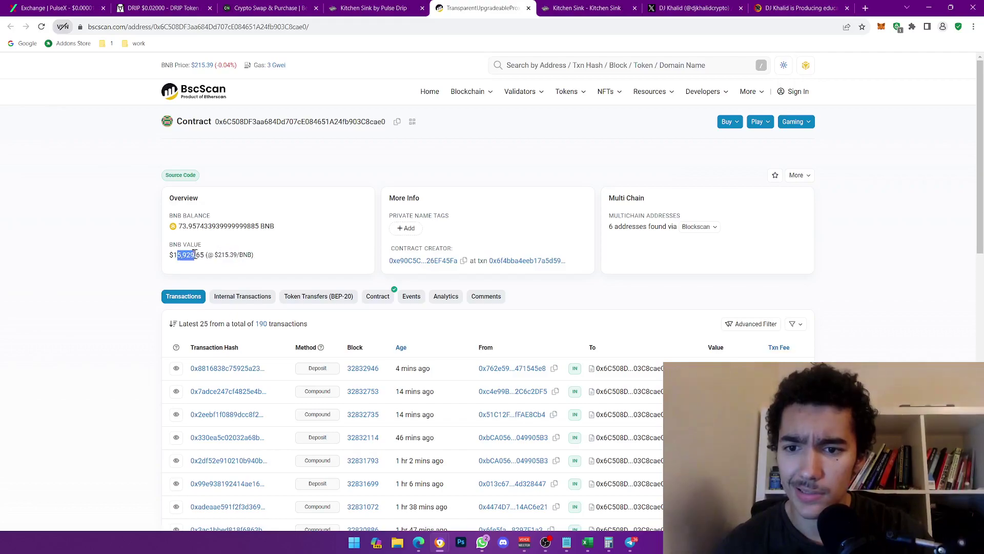
pyautogui.click(200, 279)
pyautogui.click(395, 6)
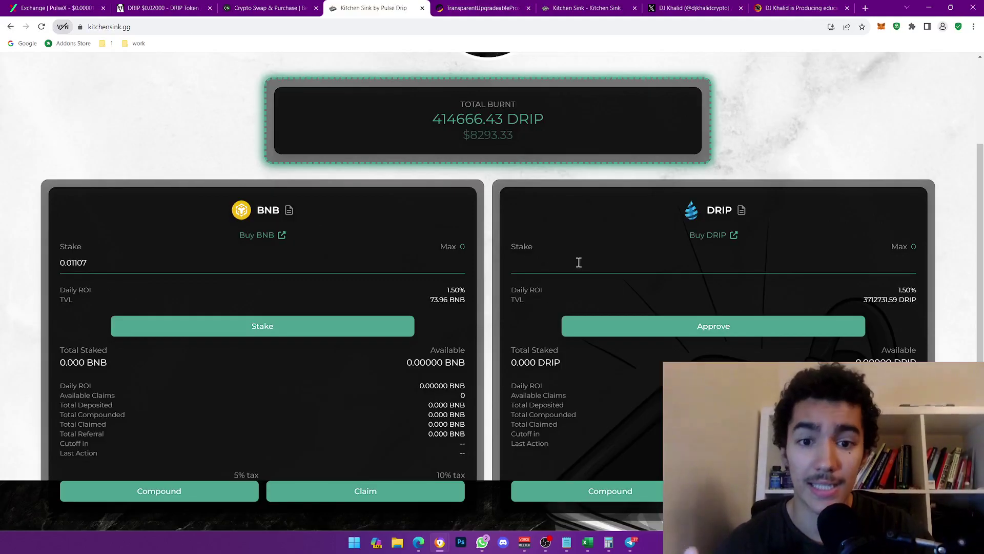
# - Glance at the PancakeSwap page for buying DRIP, then close it
pyautogui.click(726, 236)
pyautogui.click(520, 7)
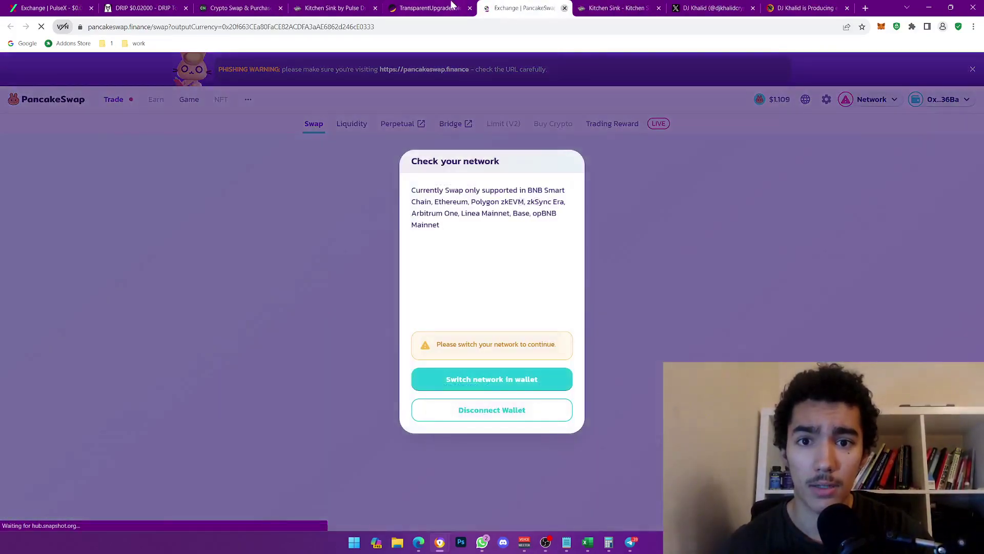
pyautogui.click(565, 8)
pyautogui.click(357, 6)
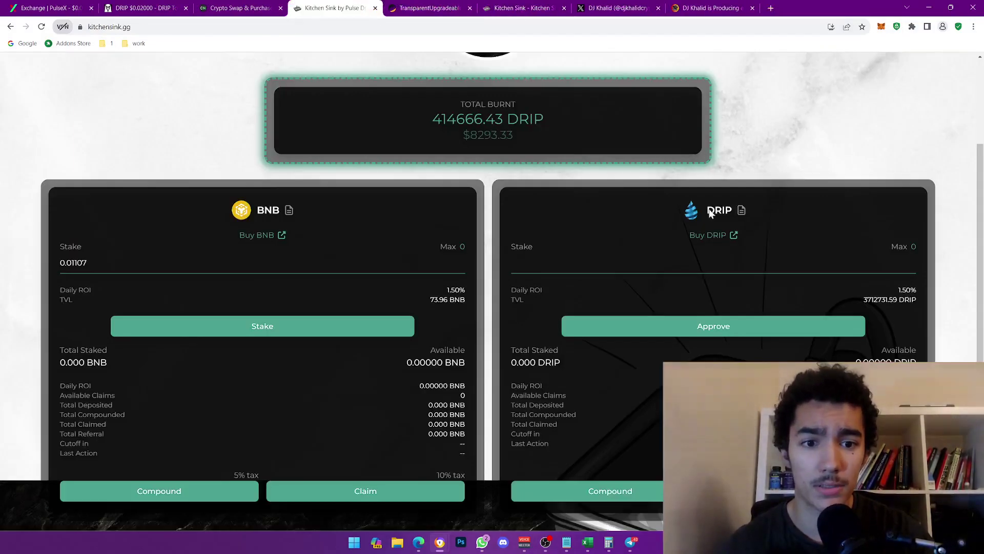
# - Inspect the DRIP pool contract's token holdings on BscScan, showing 3,712,731 DRIP
pyautogui.click(742, 211)
pyautogui.click(506, 6)
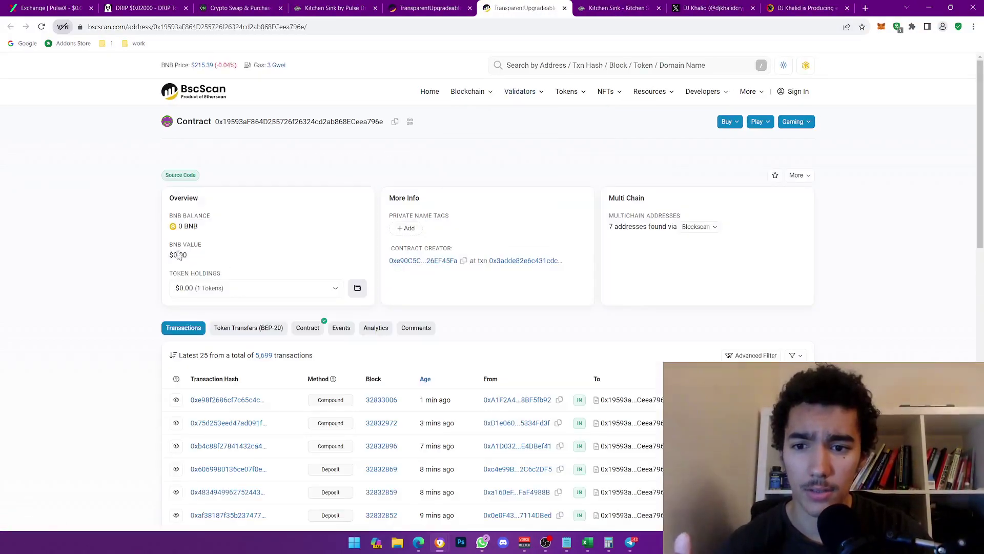
pyautogui.click(335, 289)
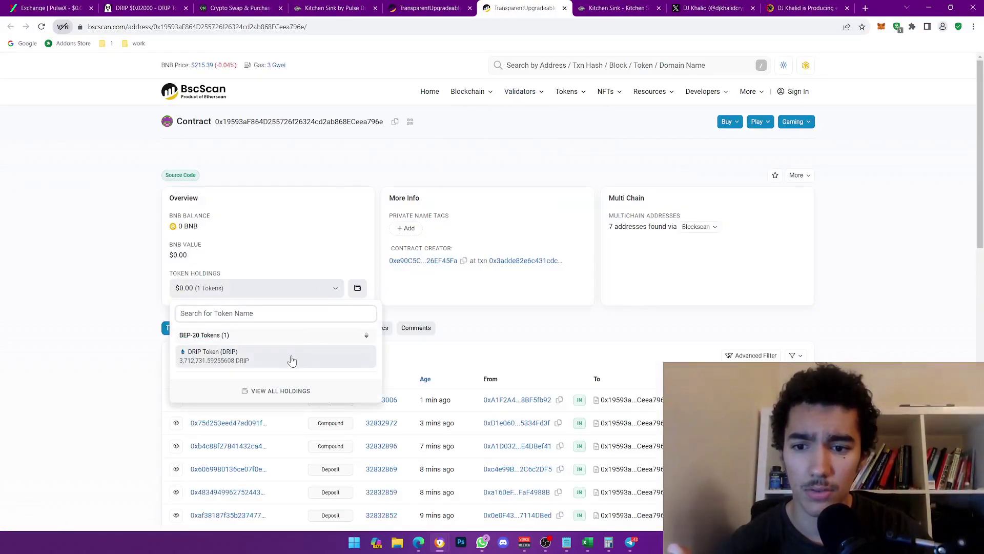
pyautogui.click(228, 359)
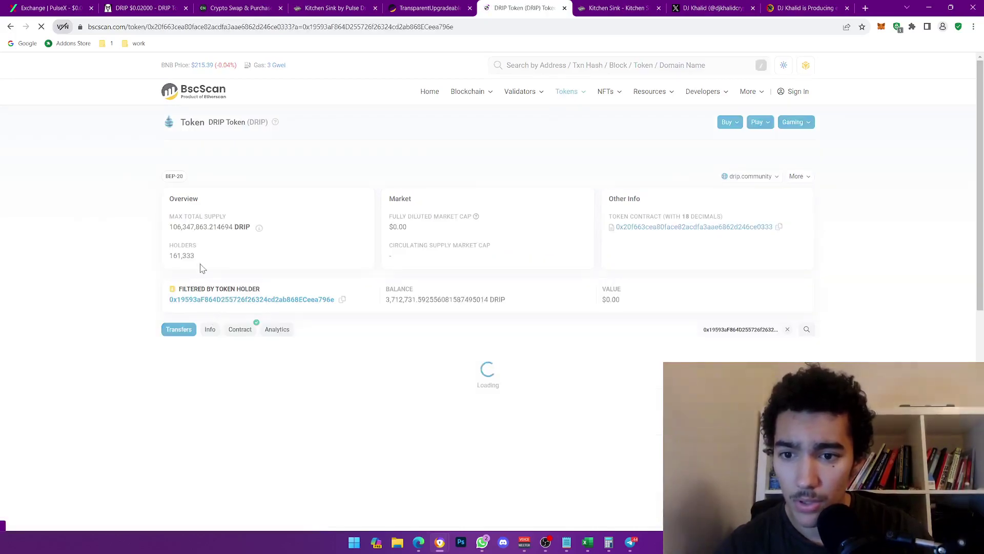
pyautogui.click(10, 26)
pyautogui.click(302, 290)
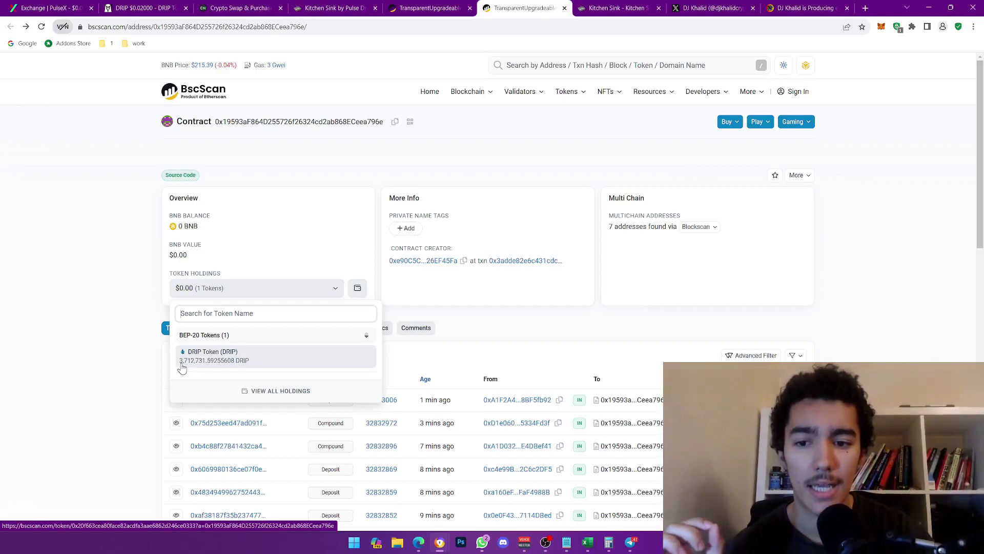
pyautogui.click(201, 123)
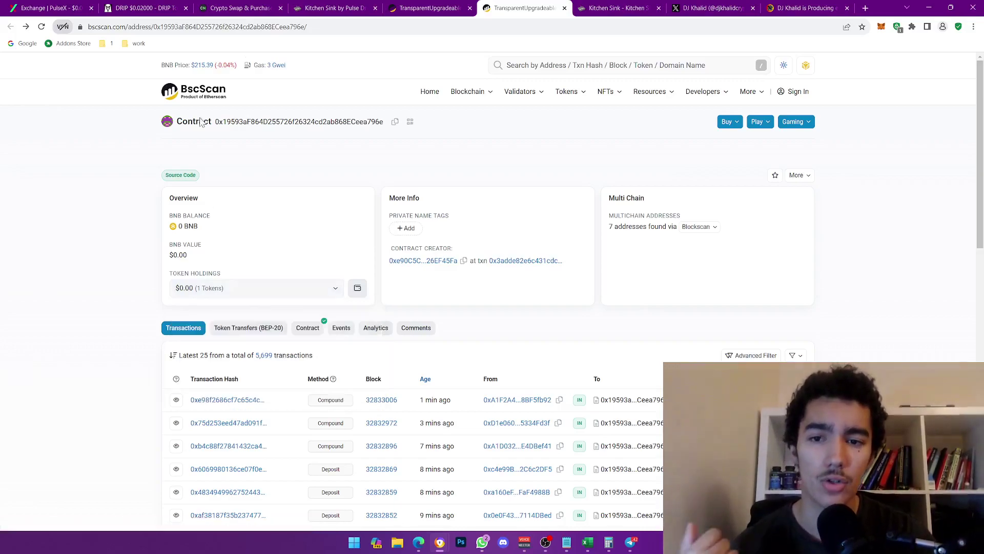
pyautogui.click(430, 7)
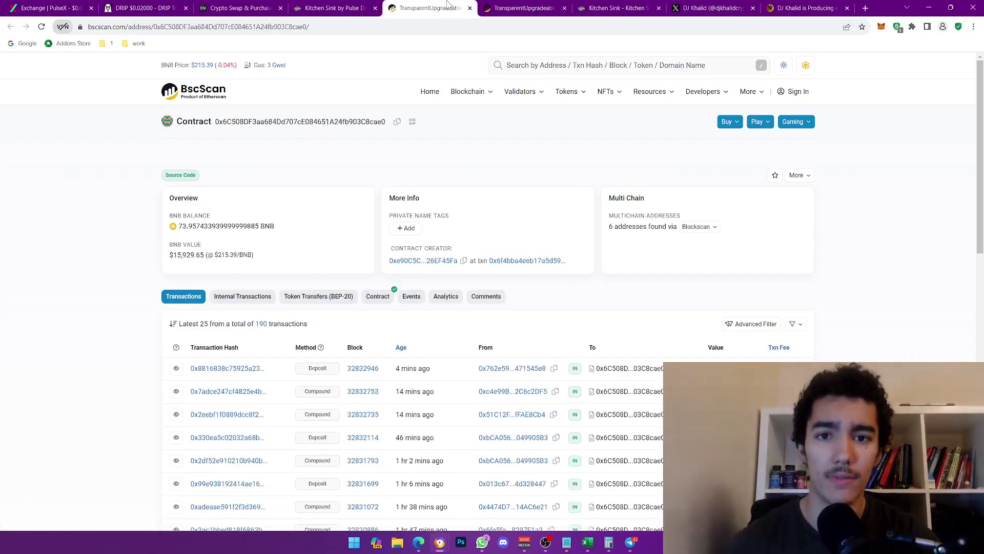
pyautogui.click(336, 8)
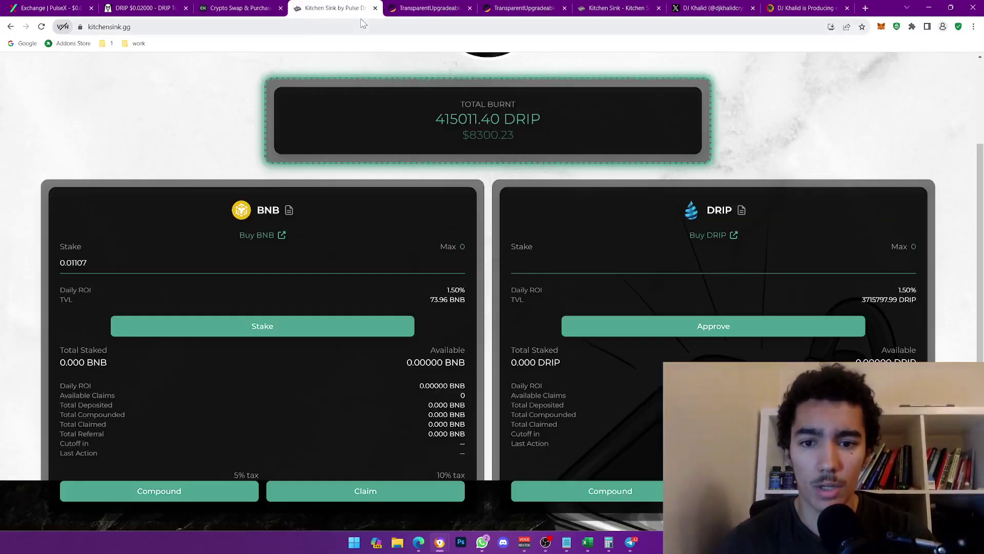
# - Scroll the Kitchen Sink staking page, then move to the PulseX exchange page
pyautogui.scroll(3, 411, 270)
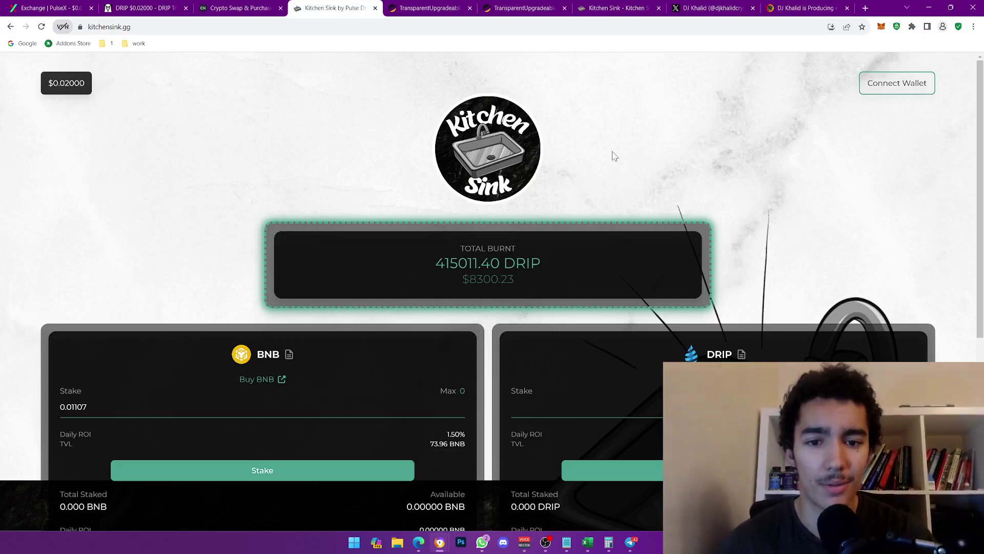
pyautogui.scroll(-2, 488, 223)
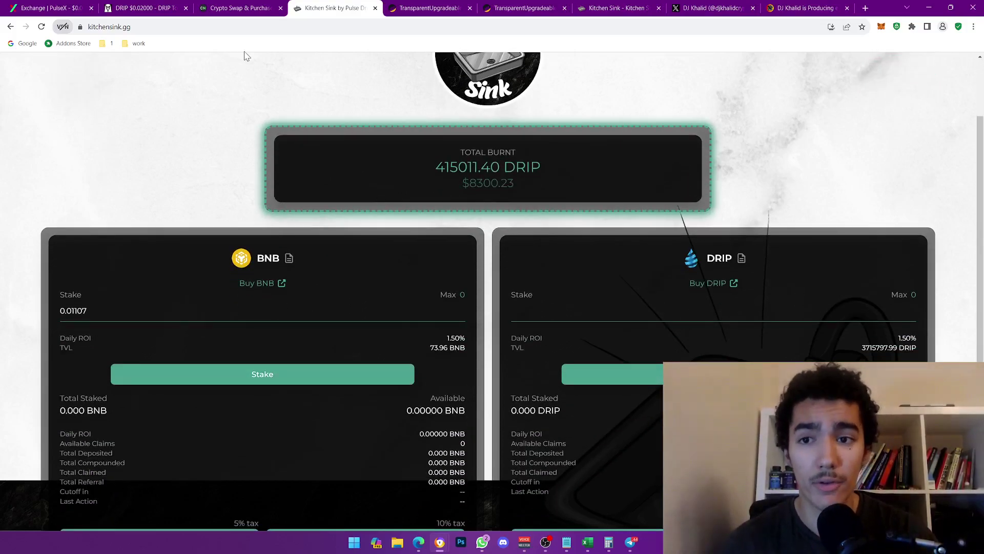
pyautogui.click(46, 6)
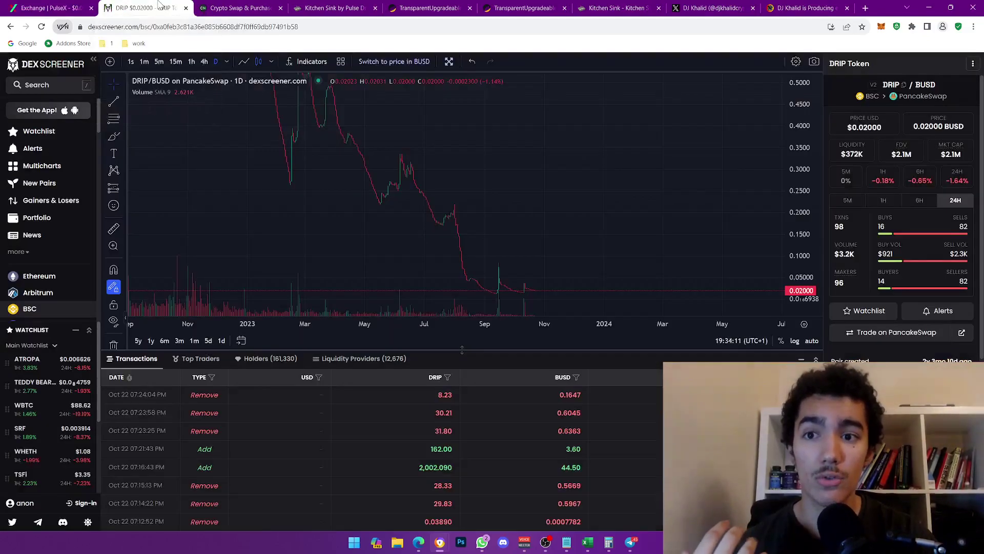
# - Set ChangeNOW to send 500000 PLS for BNB (BSC), quoted at 0.1291388 BNB
pyautogui.click(159, 6)
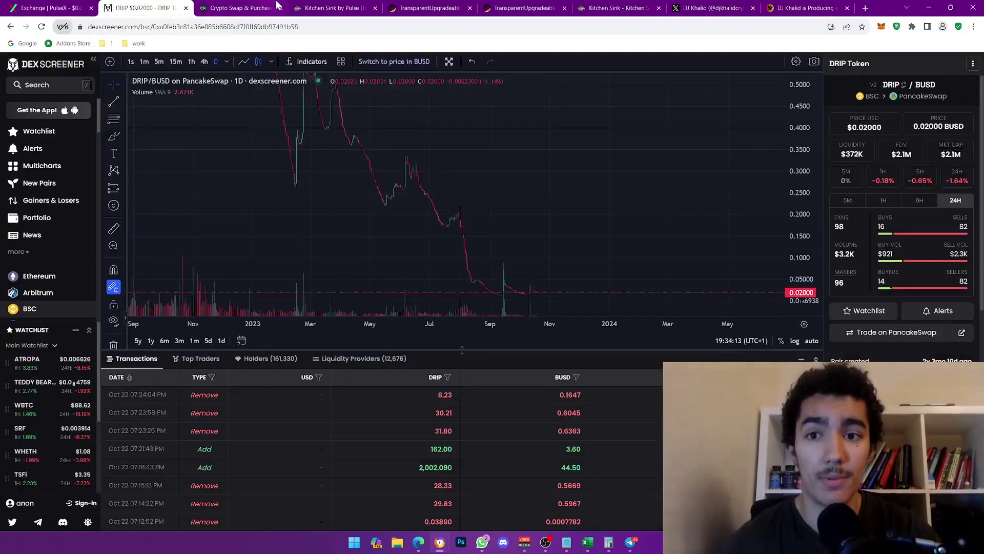
pyautogui.click(239, 7)
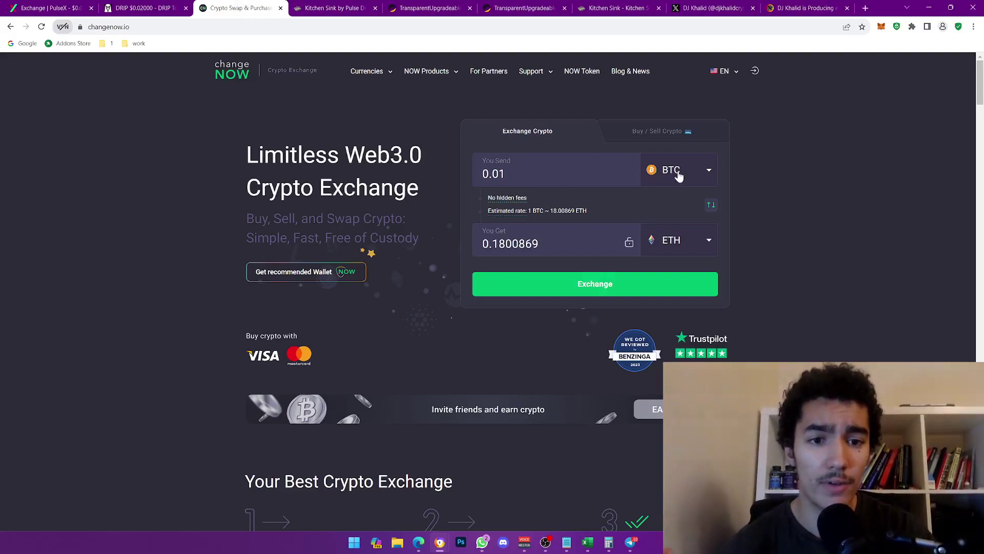
pyautogui.click(679, 172)
pyautogui.write('p')
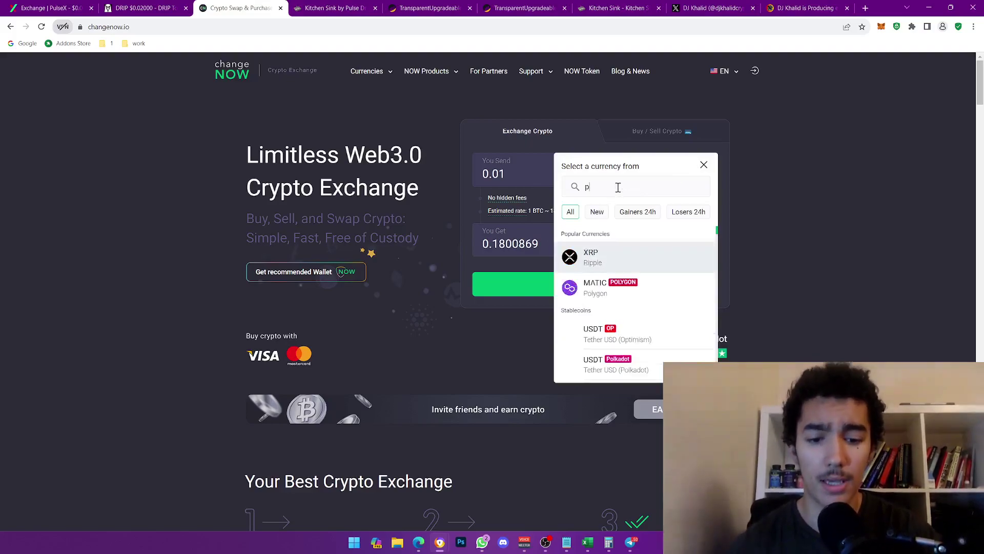
pyautogui.write('ulse')
pyautogui.click(597, 291)
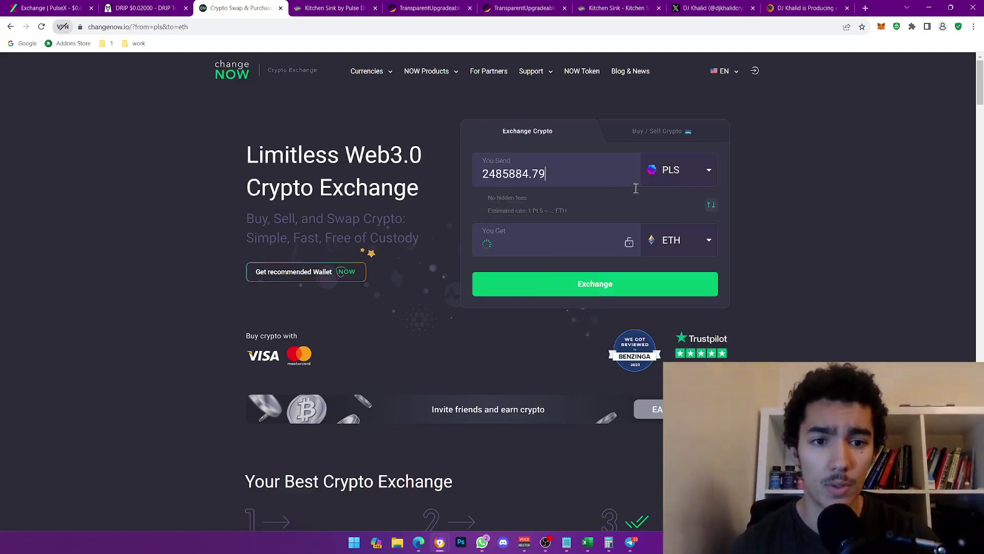
pyautogui.click(669, 236)
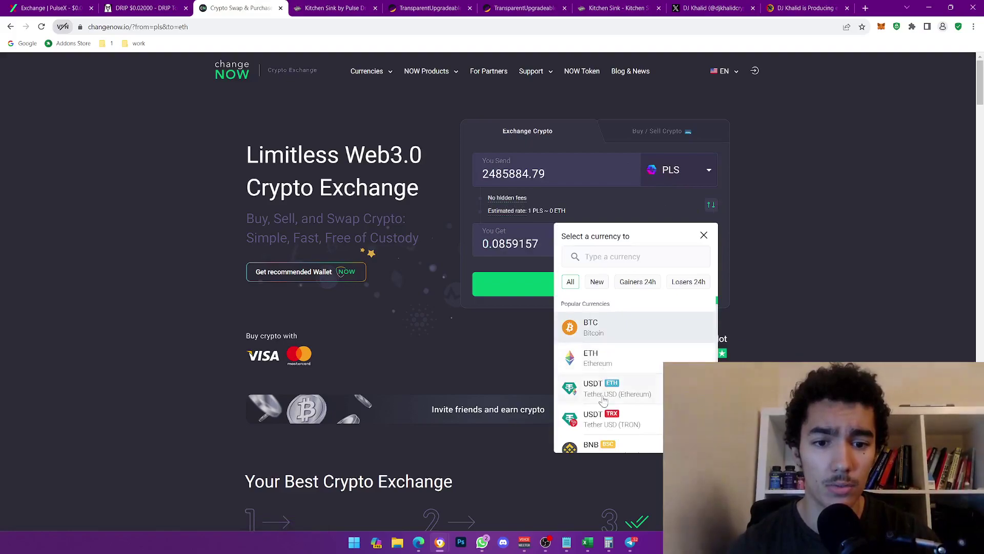
pyautogui.click(605, 444)
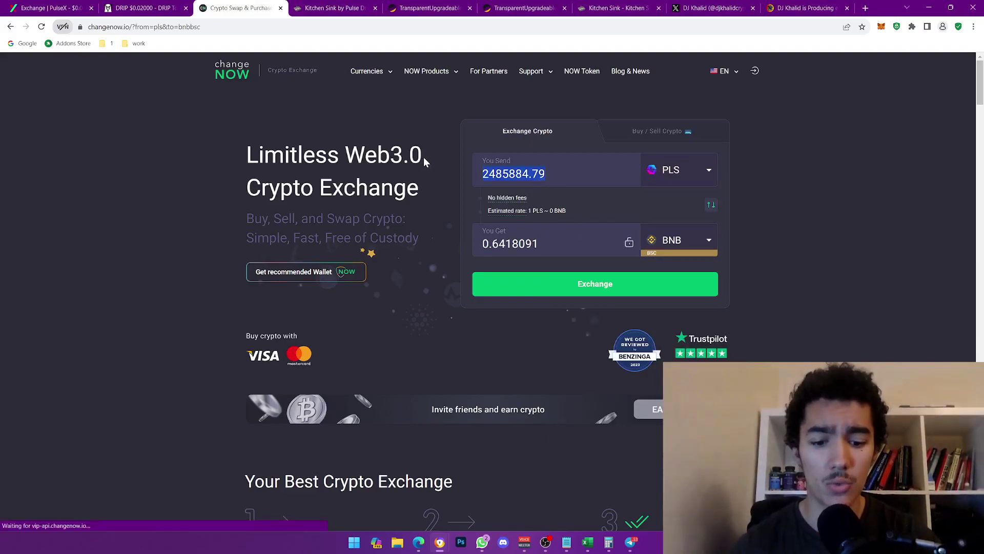
pyautogui.hotkey('ctrl', 'a')
pyautogui.write('500000')
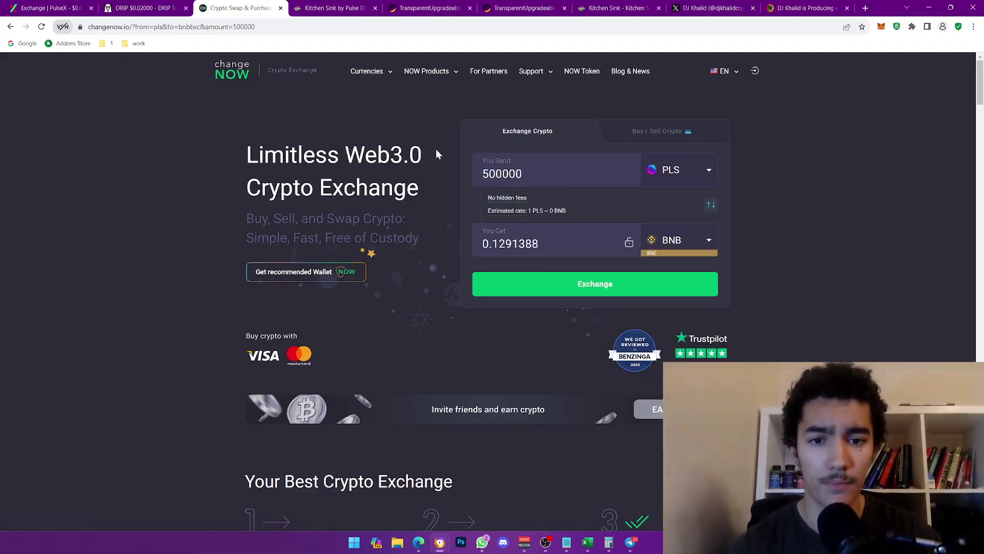
# - Start the 500000 PLS exchange, paste the BNB recipient wallet address, and confirm the order
pyautogui.click(557, 283)
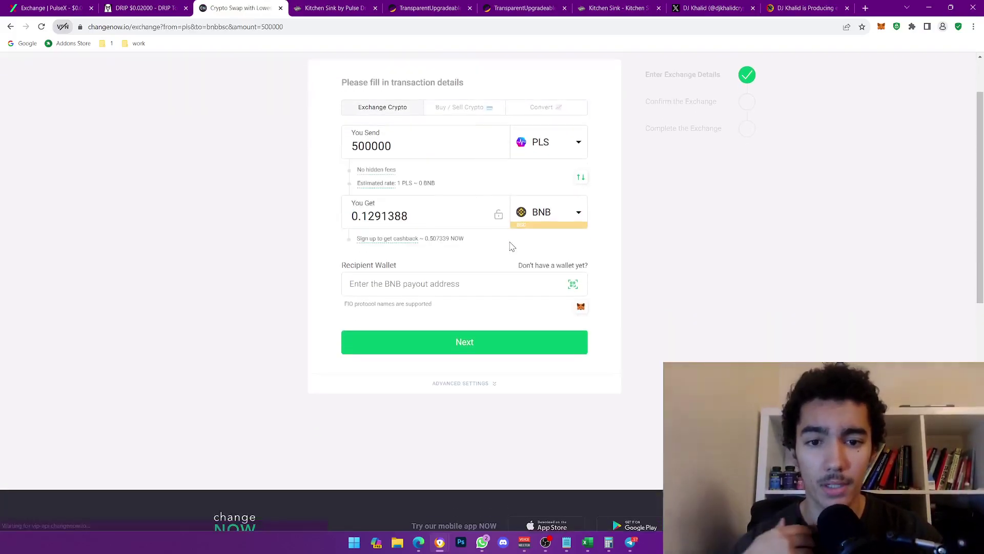
pyautogui.click(419, 281)
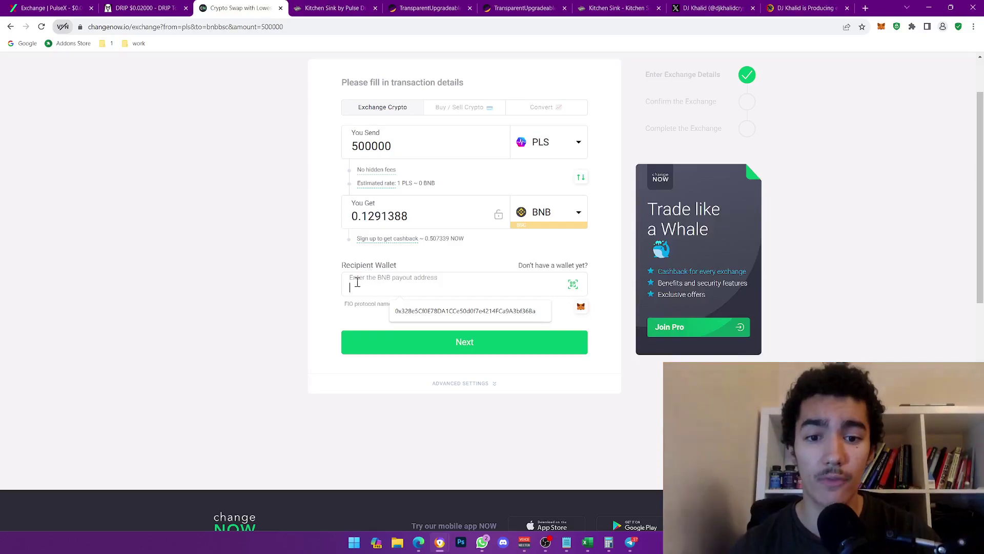
pyautogui.write('0x328e5Cf0E78DA1CCe50d0f7e4214FCa9A3bf36Ba')
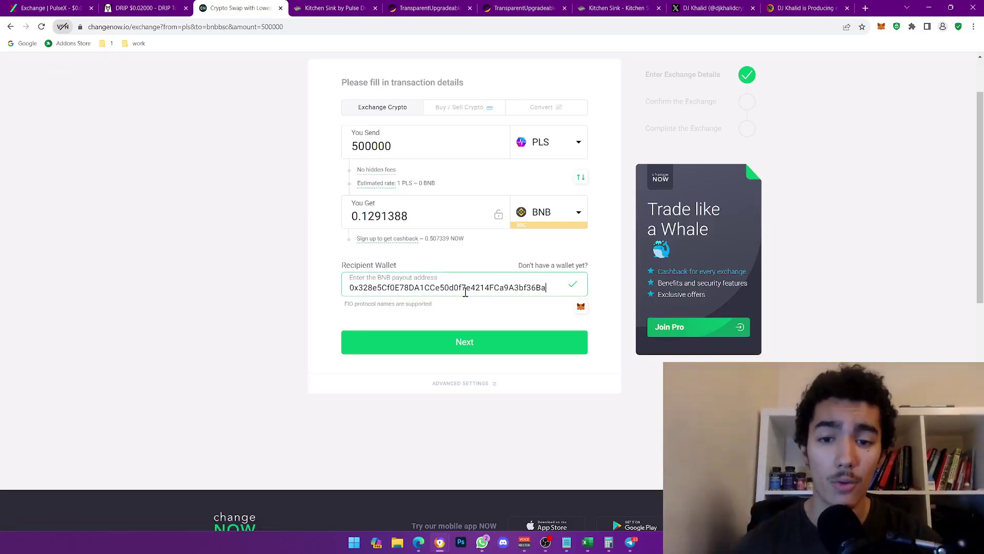
pyautogui.scroll(2, 345, 275)
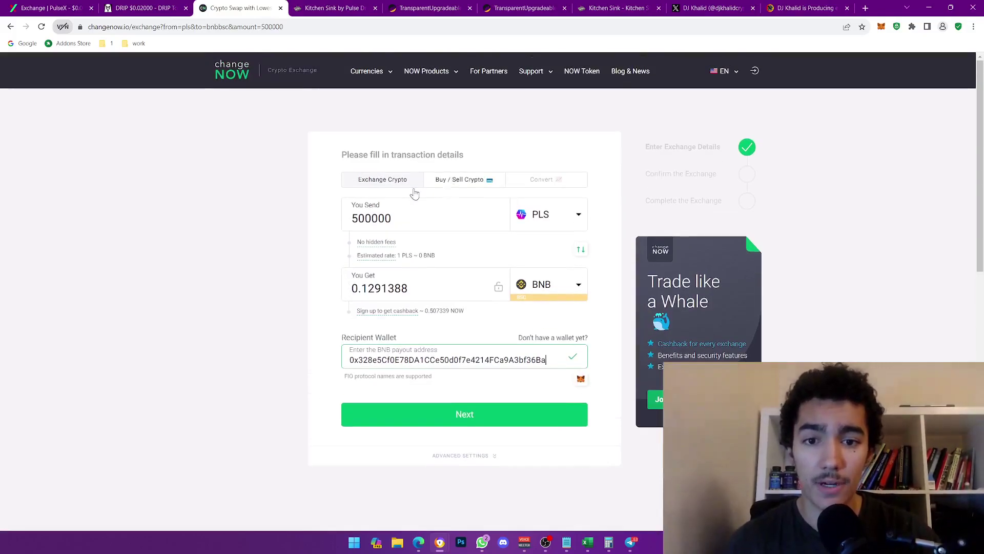
pyautogui.moveTo(413, 218); pyautogui.dragTo(352, 215)
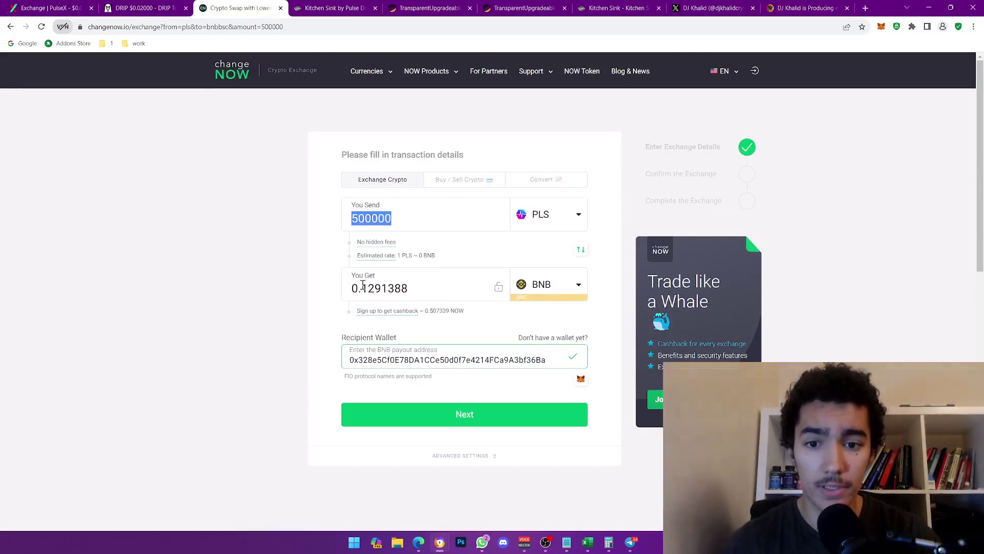
pyautogui.moveTo(361, 288); pyautogui.dragTo(433, 288)
pyautogui.click(432, 289)
pyautogui.click(505, 423)
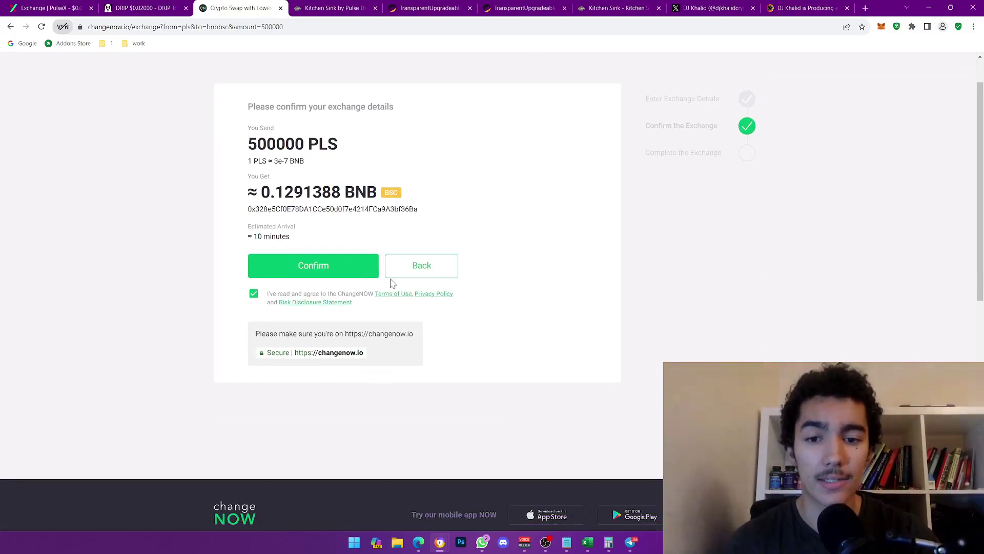
pyautogui.click(359, 268)
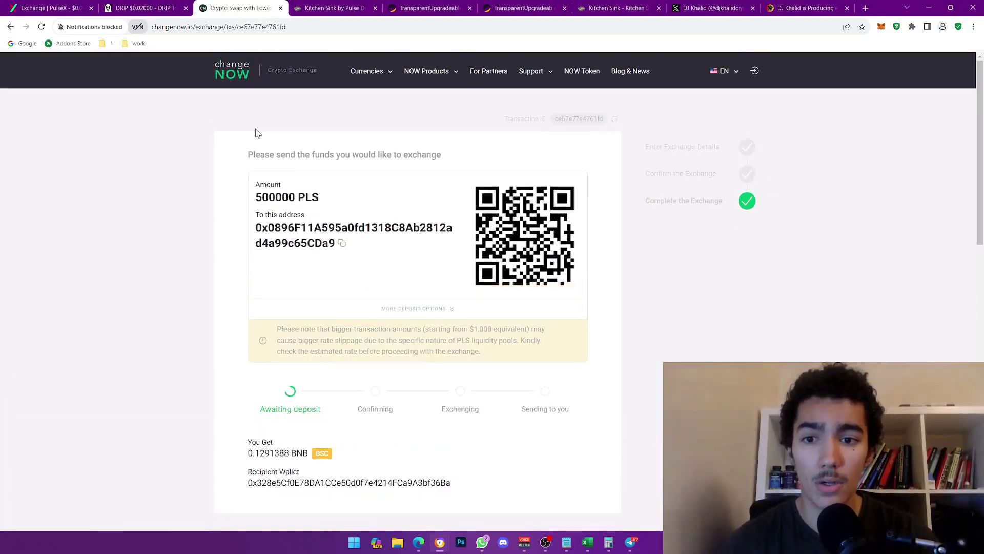
# - Copy ChangeNOW's deposit address and send 500000 PLS to it from MetaMask
pyautogui.moveTo(249, 154); pyautogui.dragTo(374, 155)
pyautogui.click(370, 167)
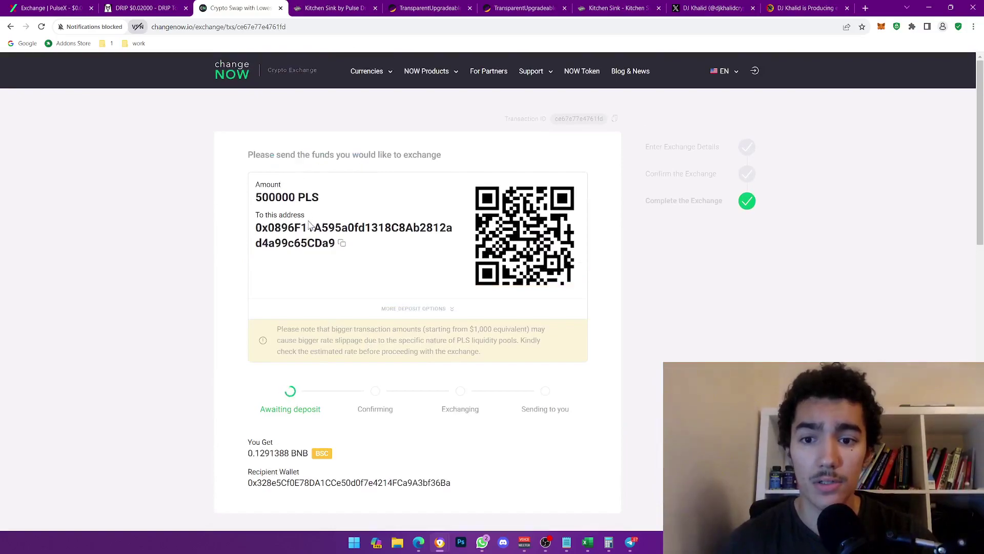
pyautogui.click(342, 244)
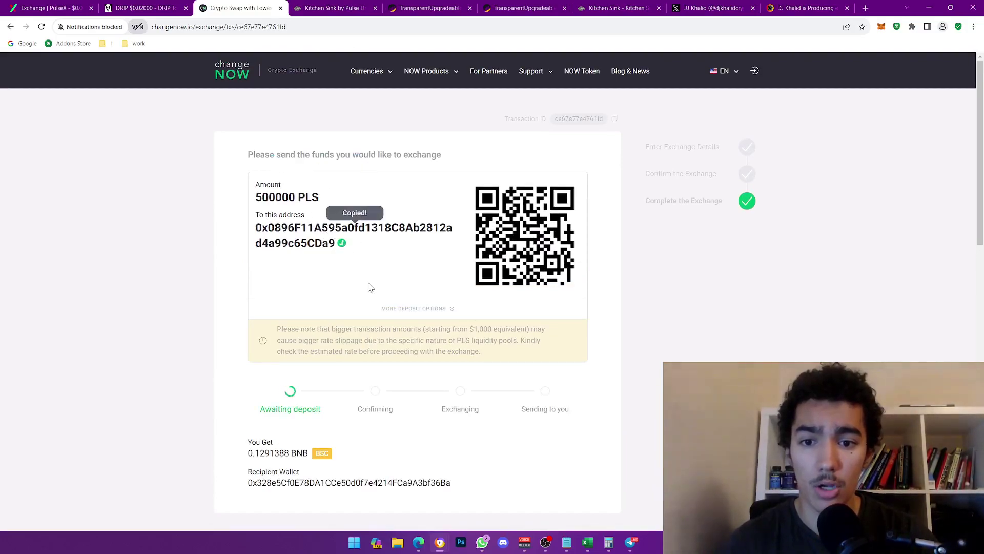
pyautogui.click(881, 27)
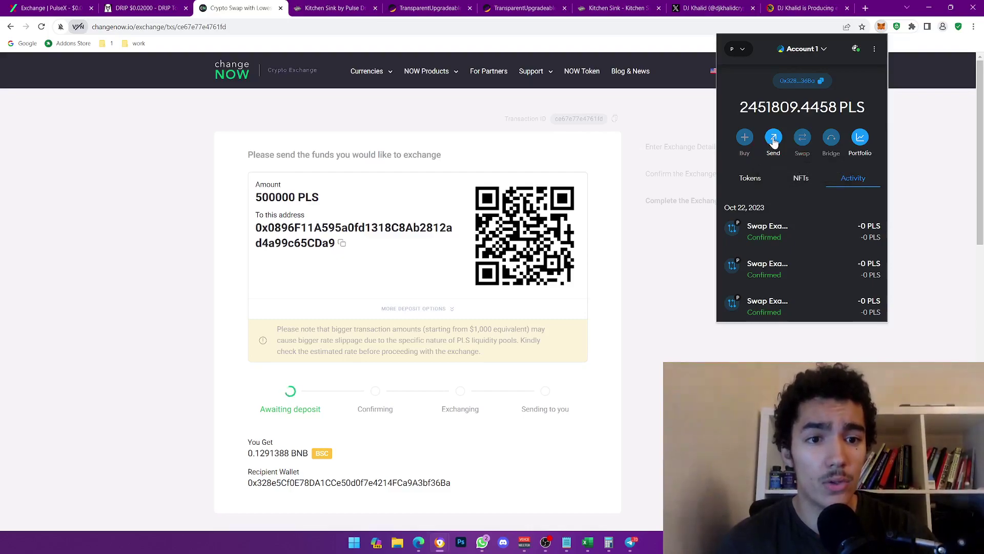
pyautogui.click(774, 139)
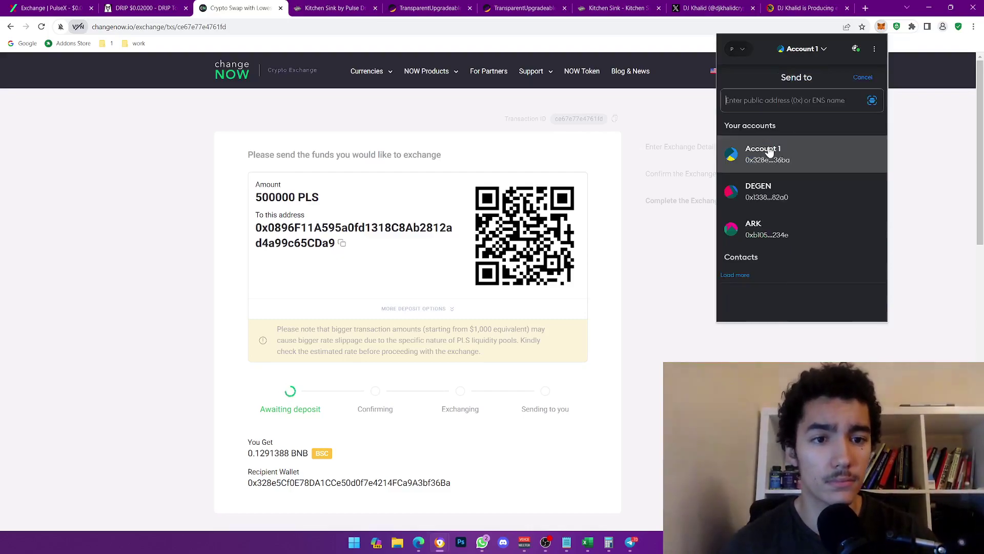
pyautogui.hotkey('ctrl', 'v')
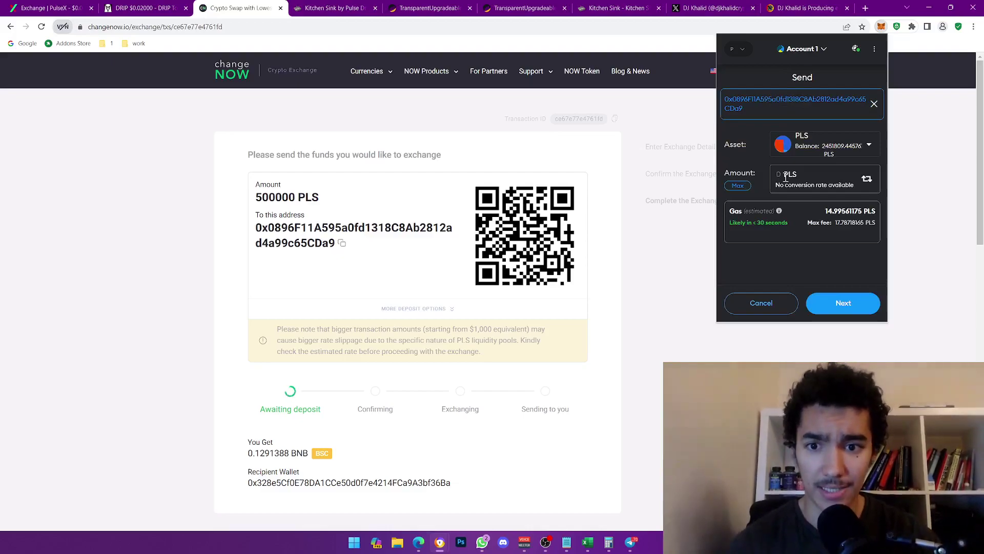
pyautogui.write('500000')
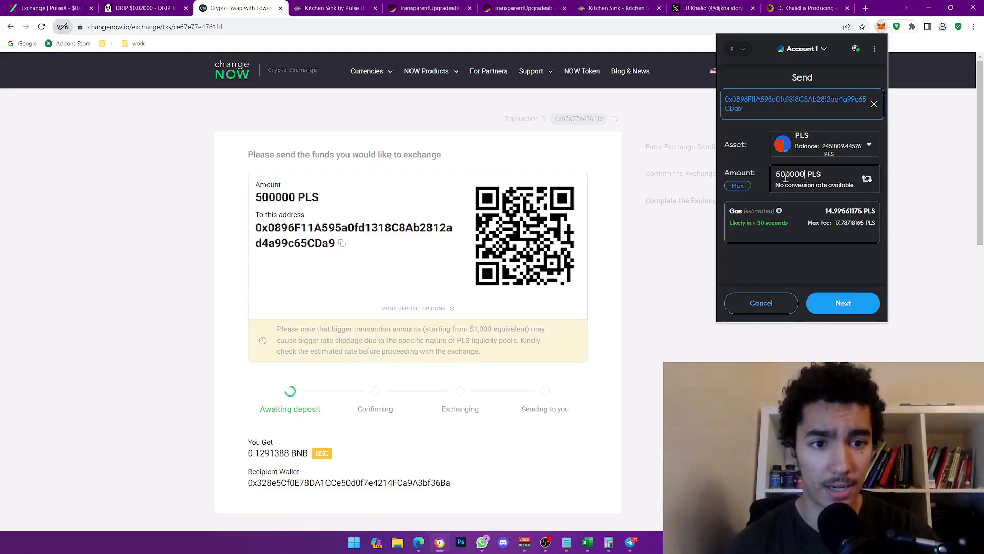
pyautogui.click(843, 303)
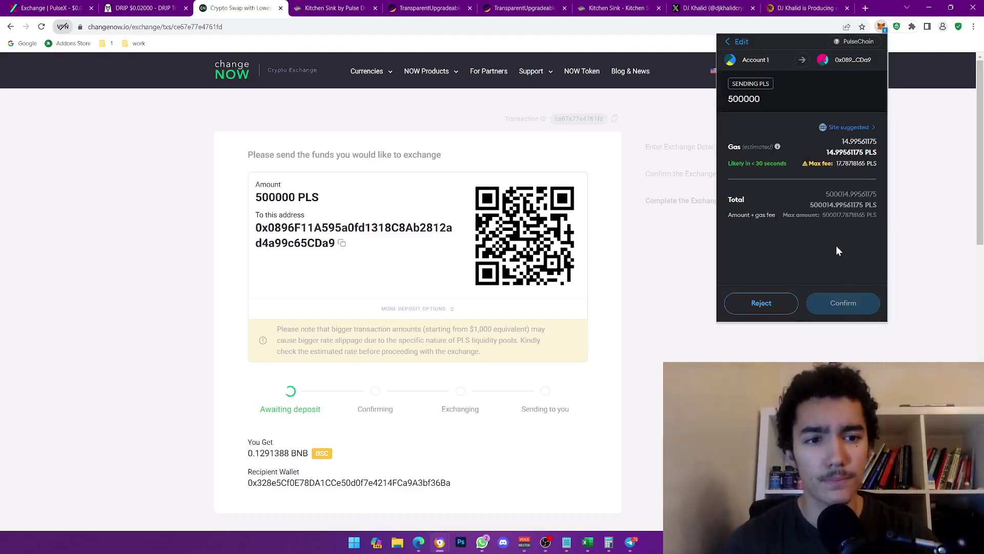
pyautogui.click(840, 307)
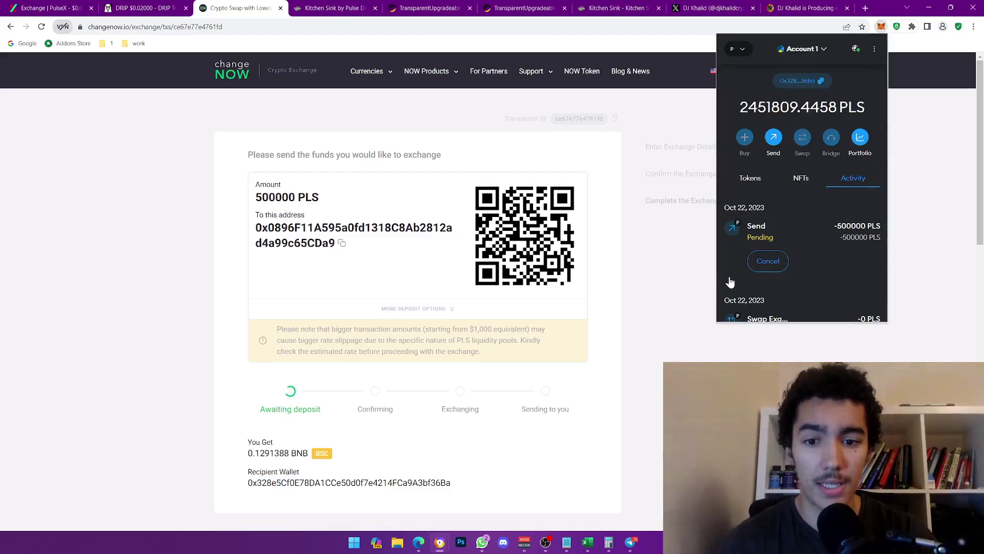
pyautogui.scroll(-1, 764, 313)
pyautogui.click(688, 334)
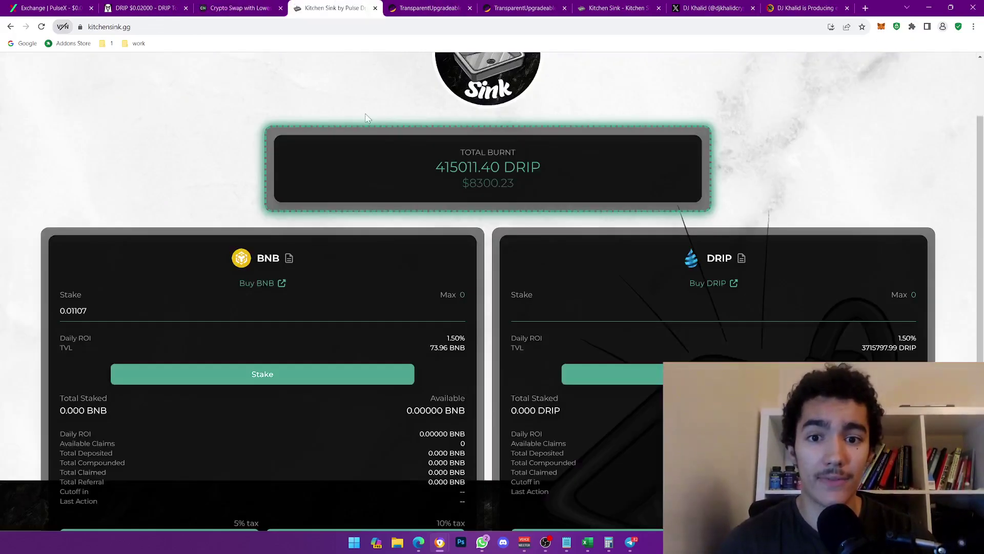
# - On the staking page, highlight the BNB pool's 73.96 BNB TVL and the DRIP pool's TVL
pyautogui.click(333, 8)
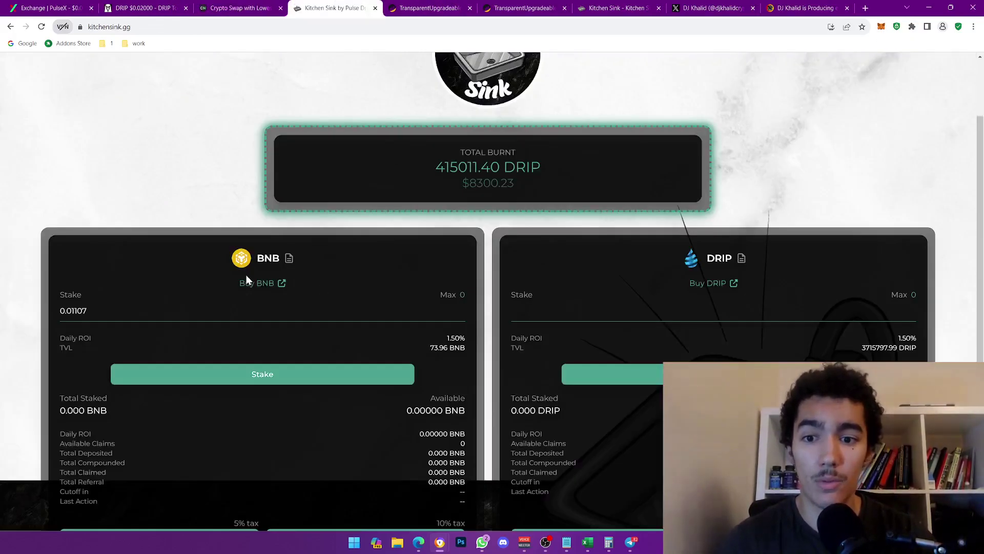
pyautogui.click(277, 255)
pyautogui.click(105, 310)
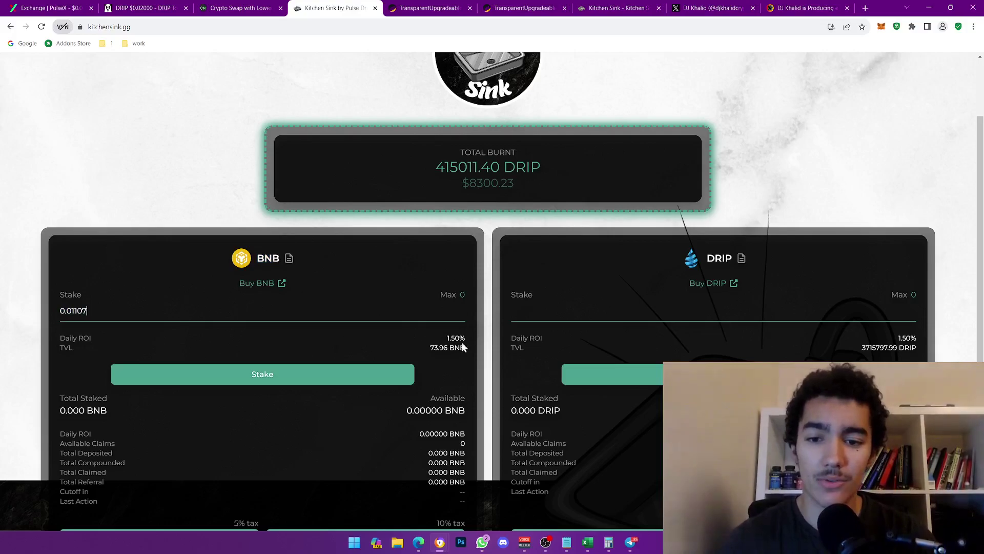
pyautogui.moveTo(430, 349); pyautogui.dragTo(448, 347)
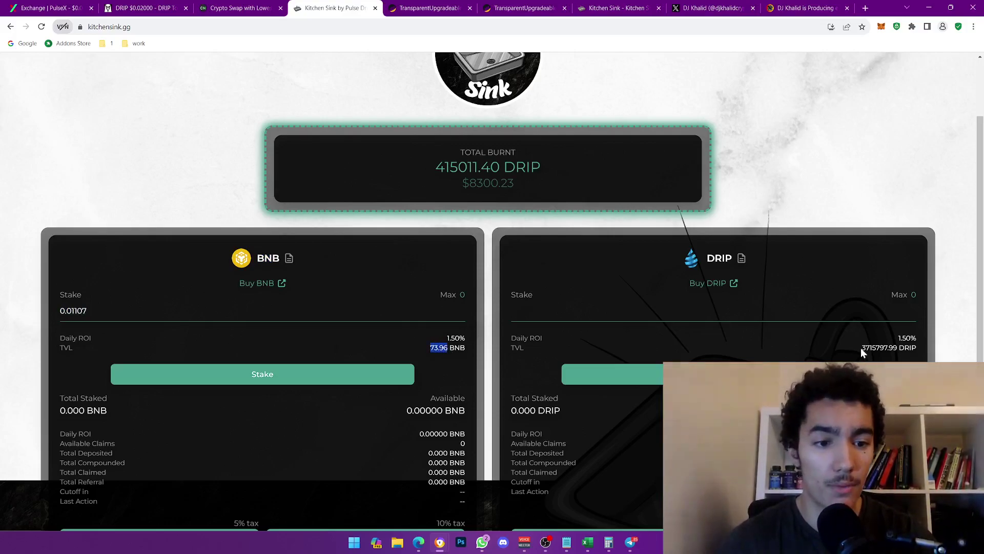
pyautogui.moveTo(862, 348); pyautogui.dragTo(883, 347)
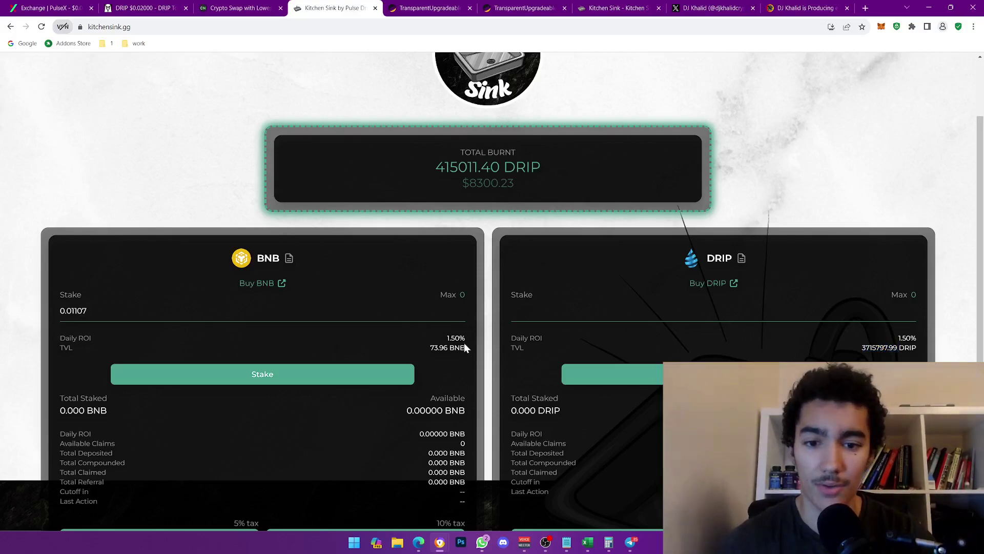
pyautogui.moveTo(466, 348); pyautogui.dragTo(430, 348)
pyautogui.click(241, 8)
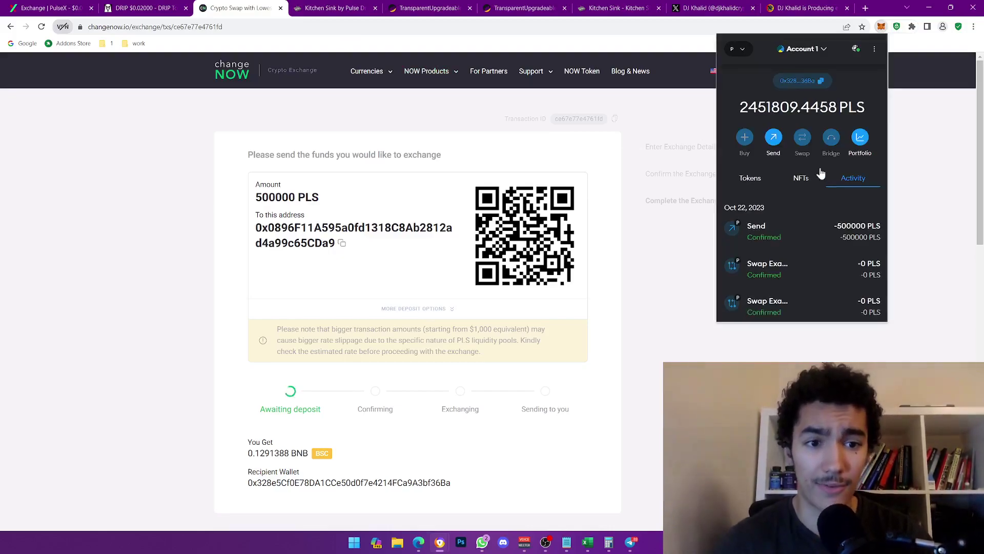
# - Reload the ChangeNOW order, still awaiting deposit, then view the BscScan contract page
pyautogui.click(626, 453)
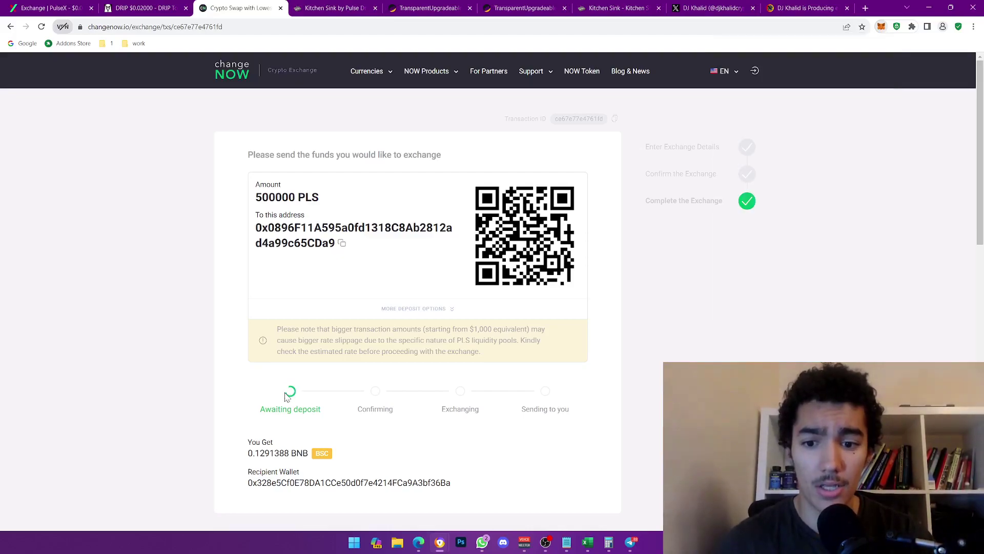
pyautogui.moveTo(225, 26); pyautogui.dragTo(175, 29)
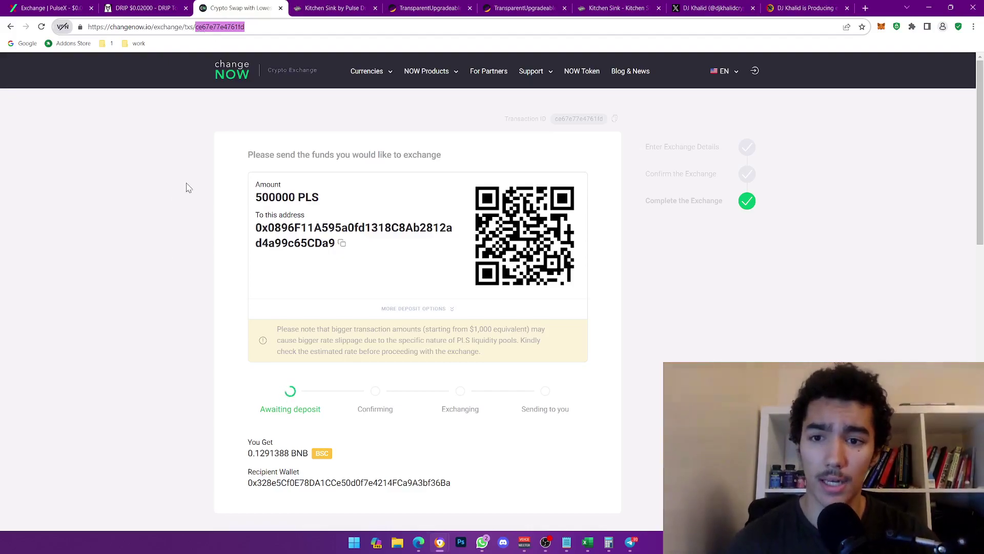
pyautogui.click(151, 275)
pyautogui.click(41, 27)
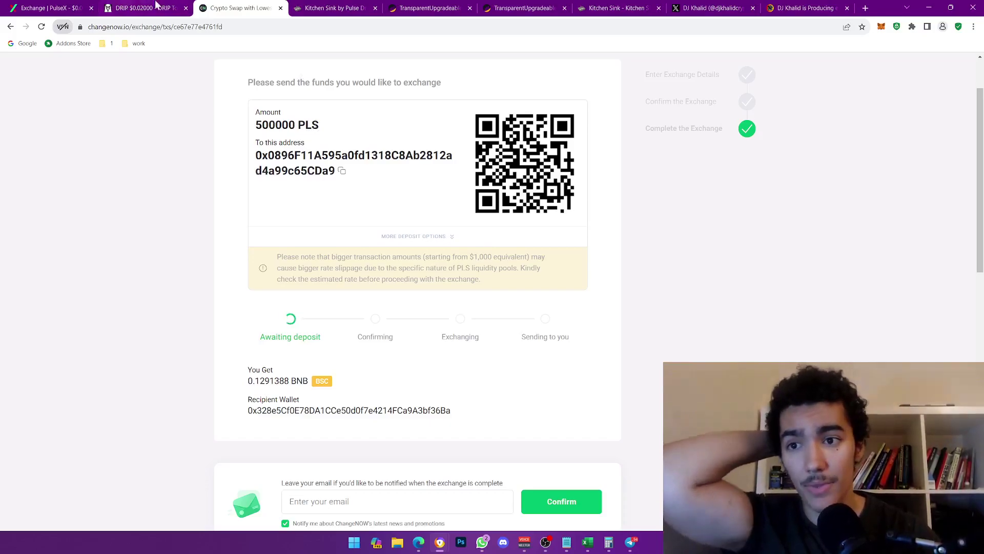
pyautogui.click(307, 8)
pyautogui.click(246, 8)
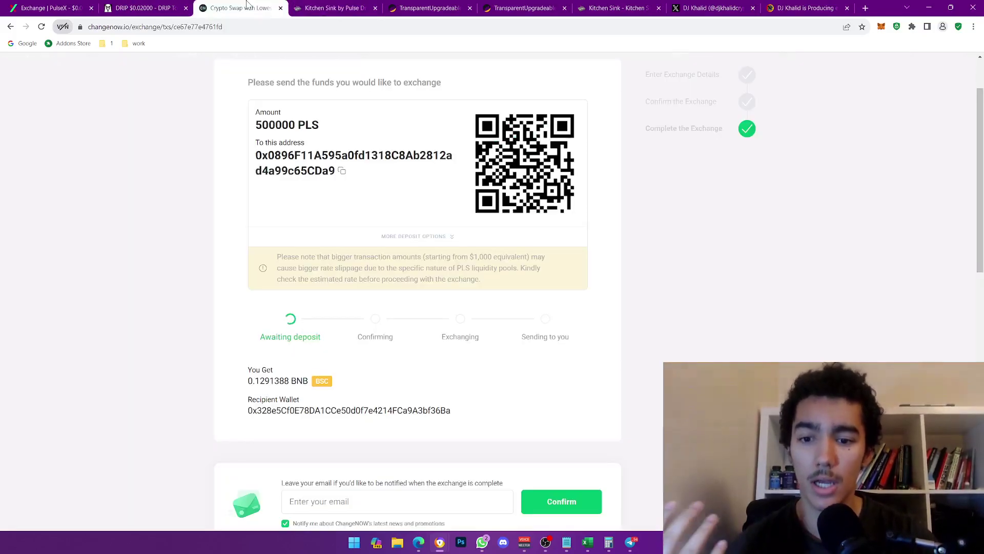
pyautogui.click(357, 5)
pyautogui.click(428, 7)
# - Close both BscScan contract tabs and scroll the Kitchen Sink docs to the 'Here's how it works' rules
pyautogui.click(470, 8)
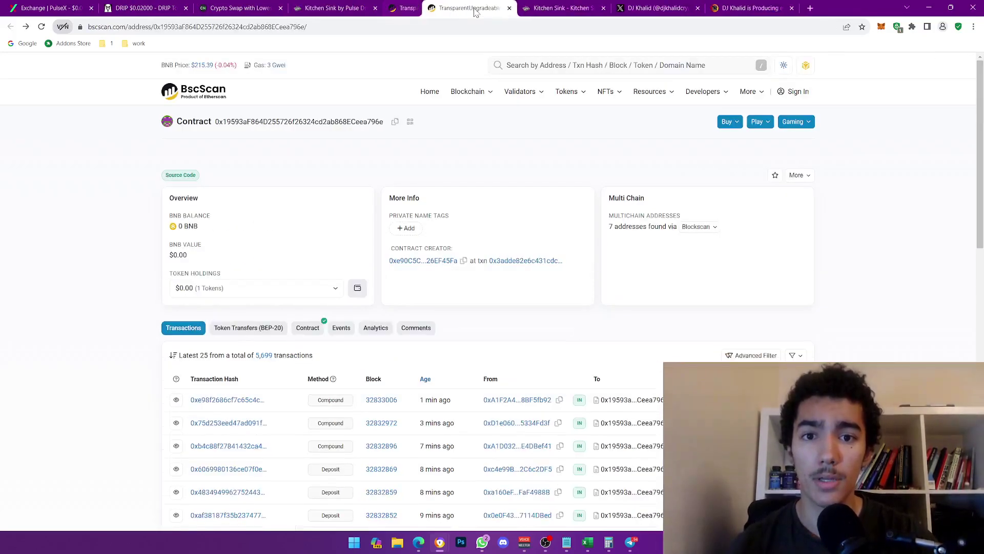
pyautogui.click(469, 7)
pyautogui.click(460, 7)
pyautogui.scroll(3, 459, 202)
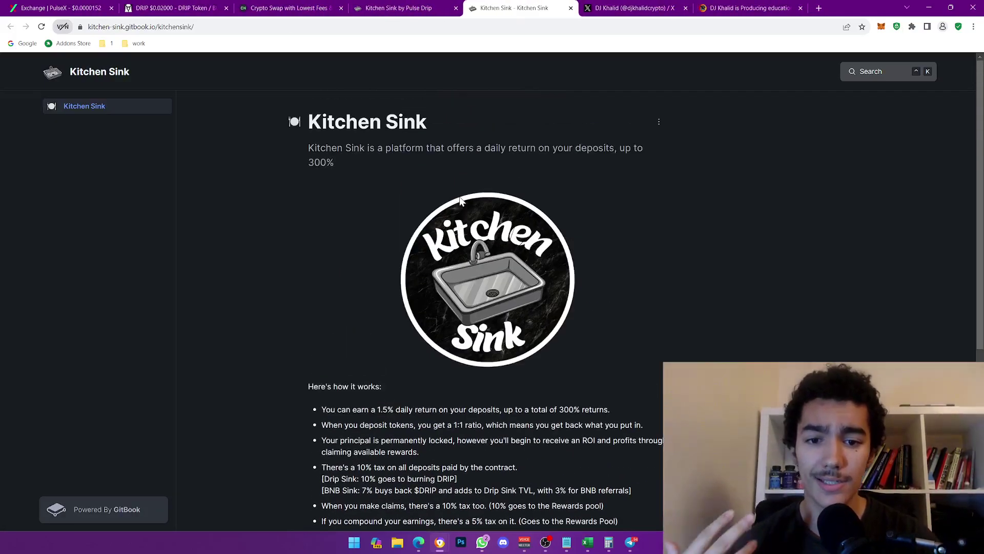
pyautogui.scroll(-1, 460, 201)
pyautogui.scroll(-2, 460, 202)
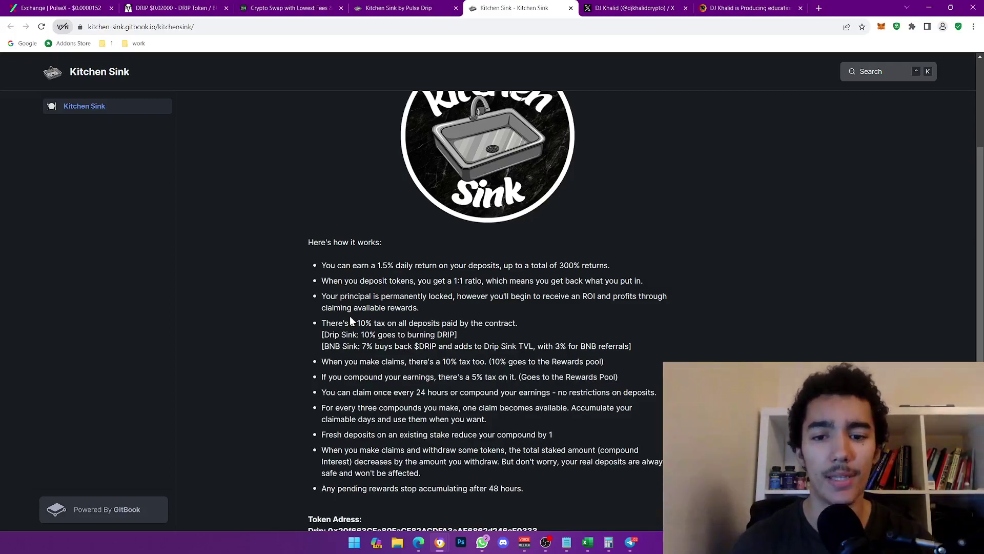
# - Follow the ChangeNOW exchange through its Awaiting deposit, Confirming and Sending to you stages
pyautogui.click(261, 6)
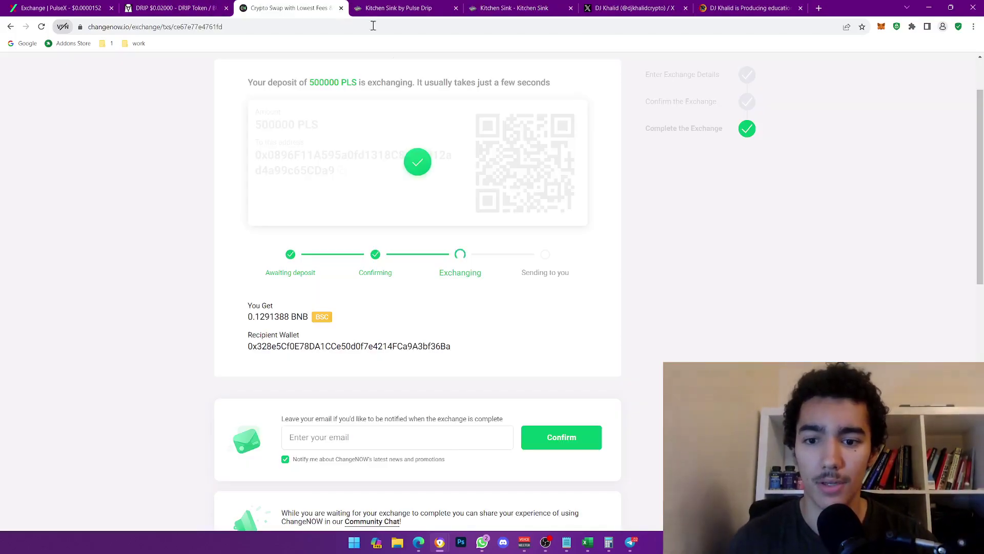
pyautogui.moveTo(275, 273); pyautogui.dragTo(576, 281)
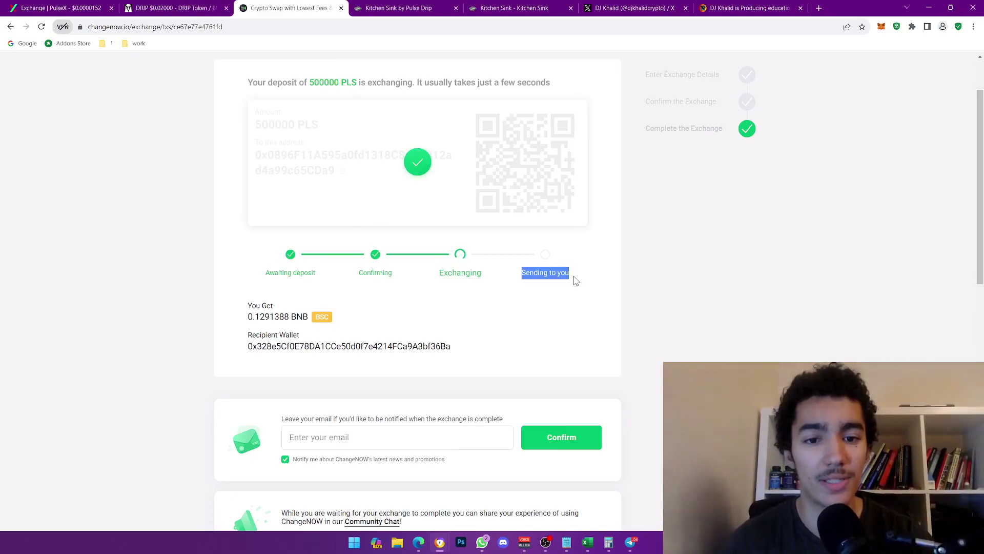
pyautogui.click(576, 280)
pyautogui.scroll(2, 345, 194)
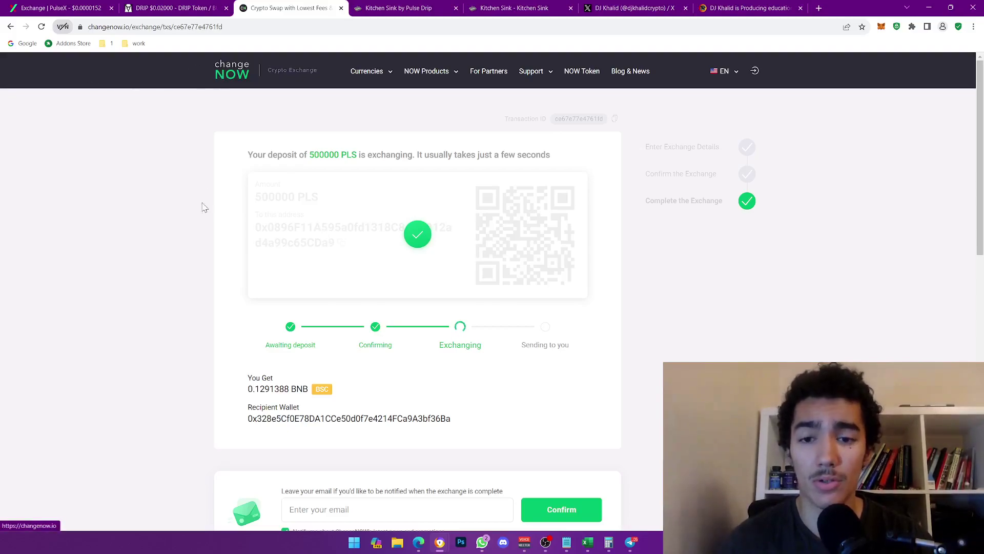
pyautogui.scroll(-2, 241, 261)
pyautogui.scroll(-2, 246, 261)
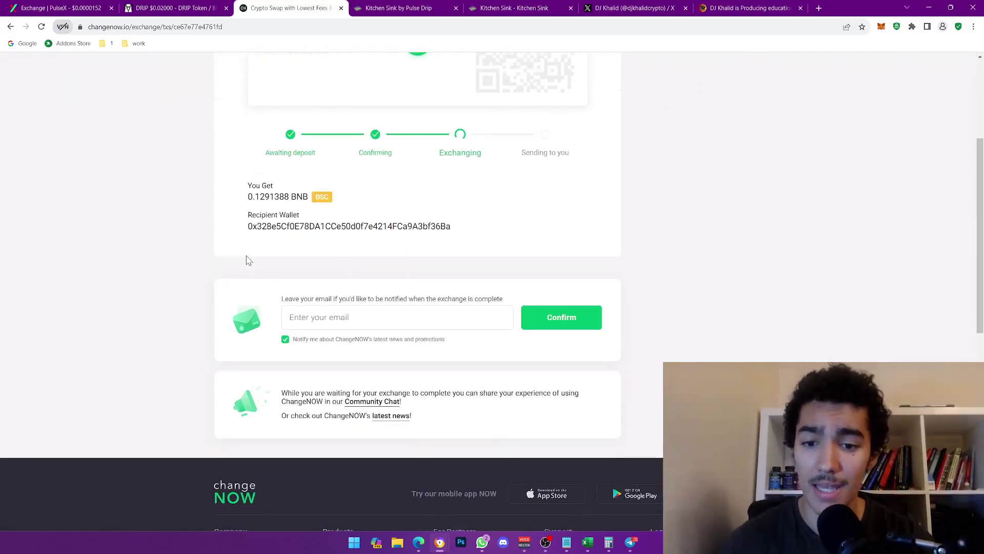
pyautogui.scroll(3, 259, 266)
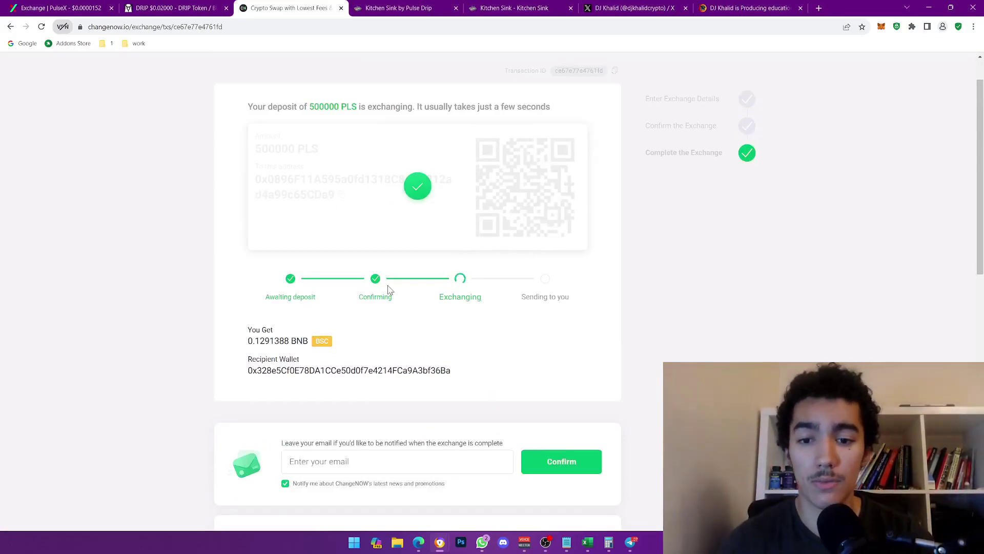
pyautogui.doubleClick(373, 296)
pyautogui.doubleClick(279, 297)
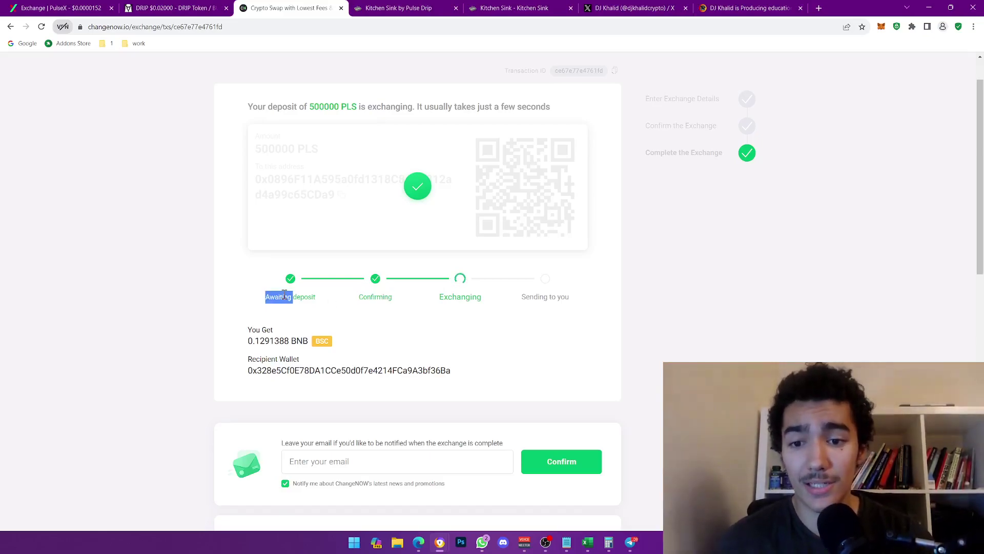
pyautogui.doubleClick(304, 296)
pyautogui.click(267, 300)
pyautogui.scroll(1, 342, 267)
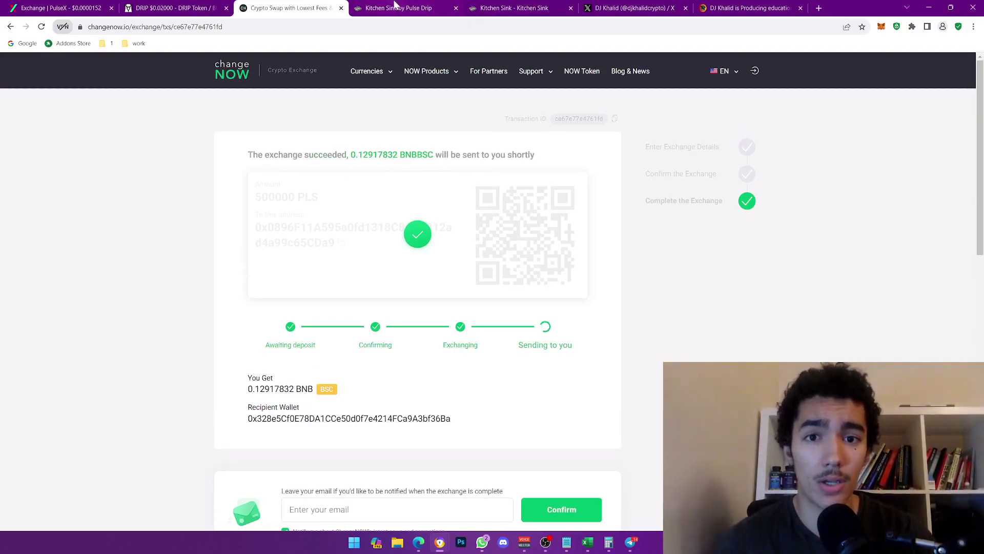
# - Confirm on ChangeNOW that the exchange completed, sending 0.12917832 BNB
pyautogui.click(416, 7)
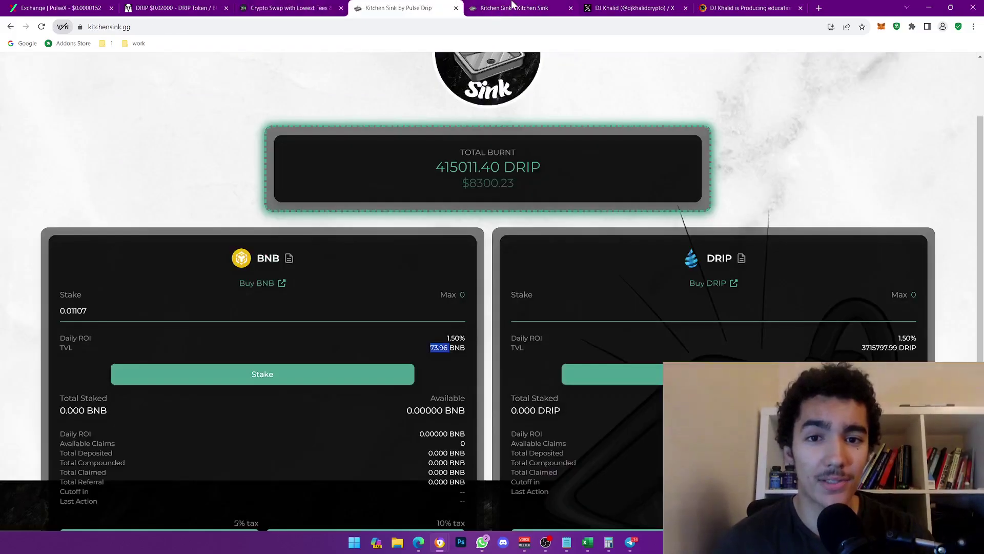
pyautogui.click(515, 8)
pyautogui.click(328, 7)
pyautogui.click(359, 7)
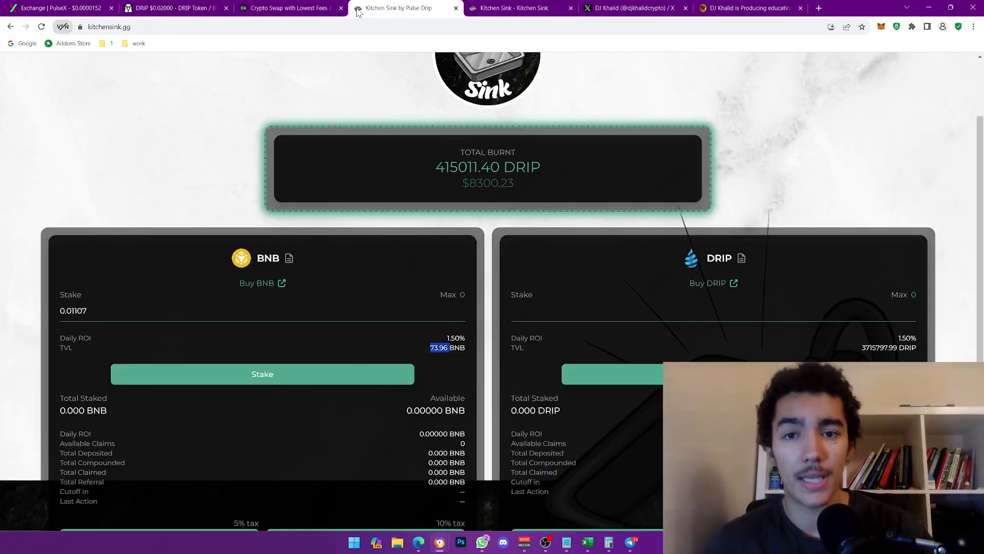
pyautogui.click(289, 7)
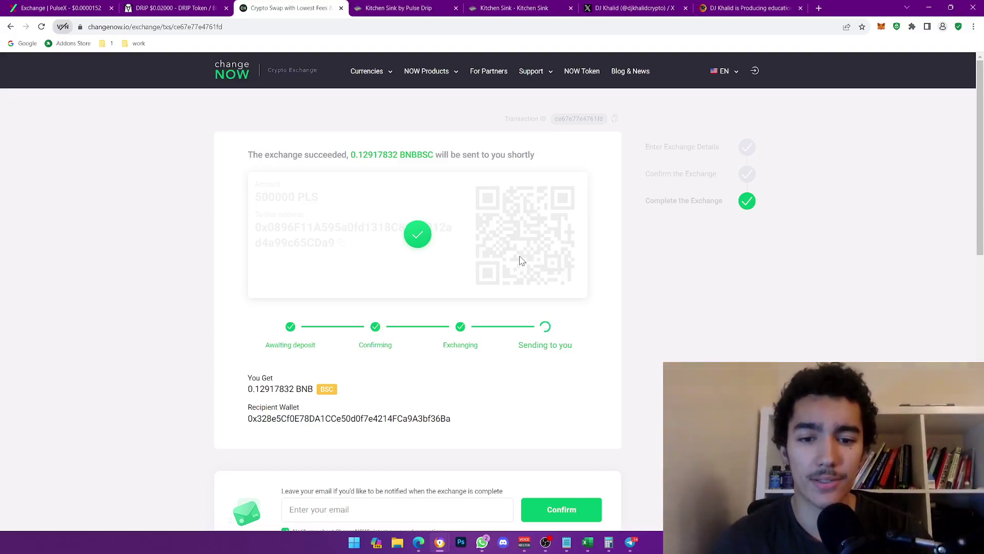
pyautogui.moveTo(250, 388); pyautogui.dragTo(313, 388)
pyautogui.click(313, 388)
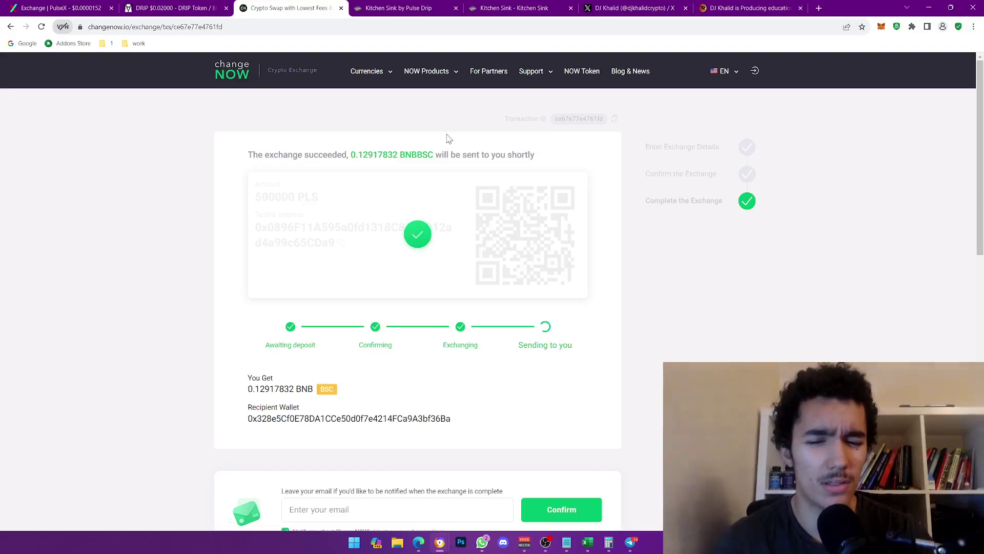
# - Return to the Kitchen Sink staking page and select the BNB Stake amount field
pyautogui.click(400, 6)
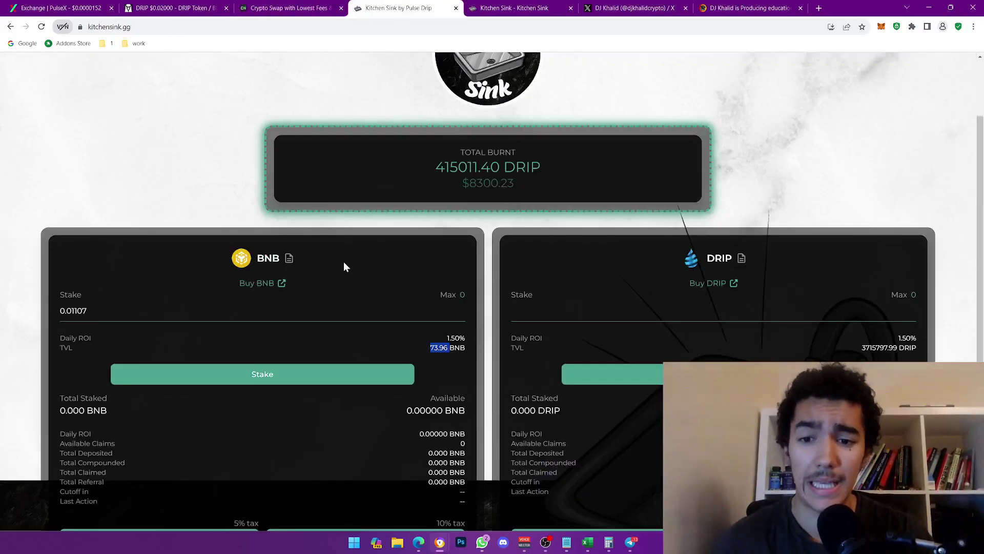
pyautogui.click(323, 7)
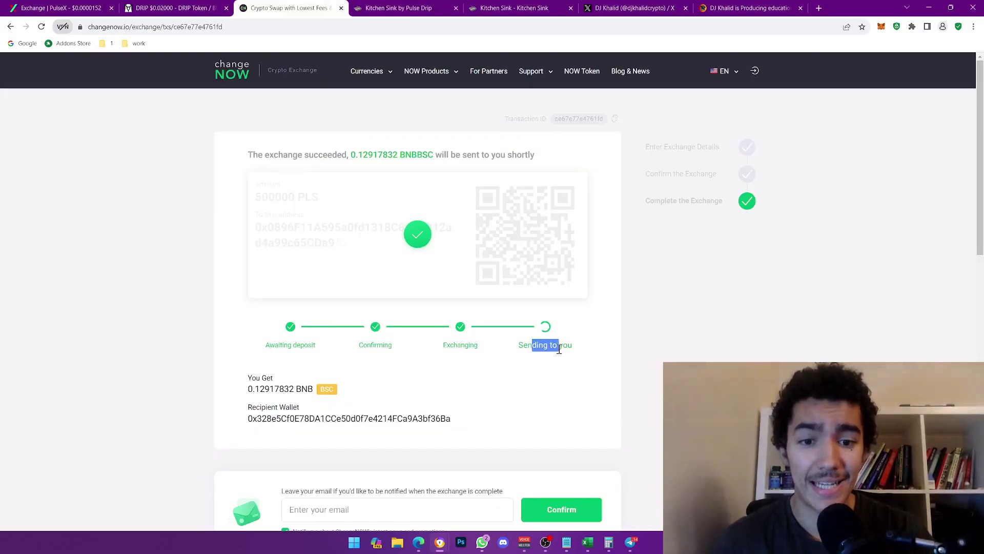
pyautogui.click(385, 8)
pyautogui.click(323, 301)
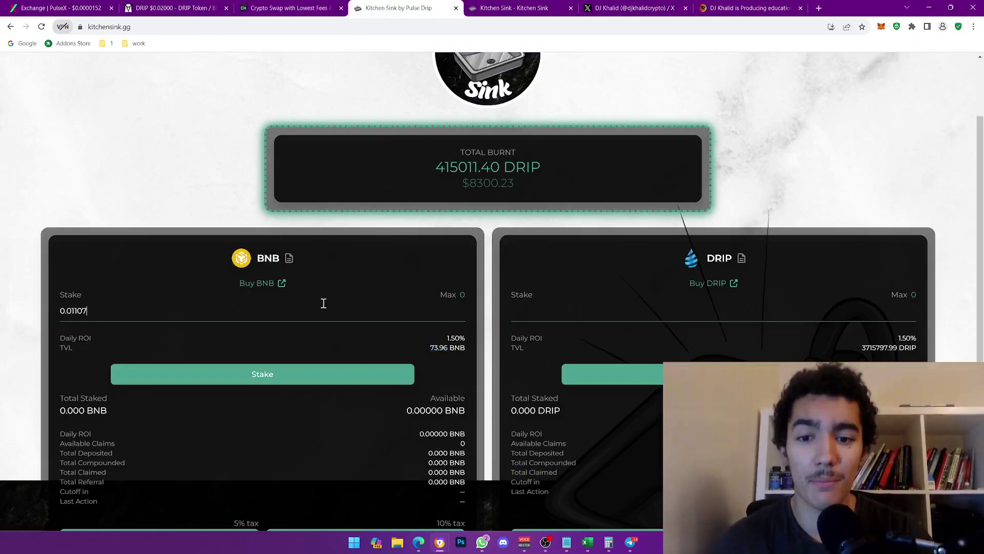
pyautogui.scroll(2, 545, 257)
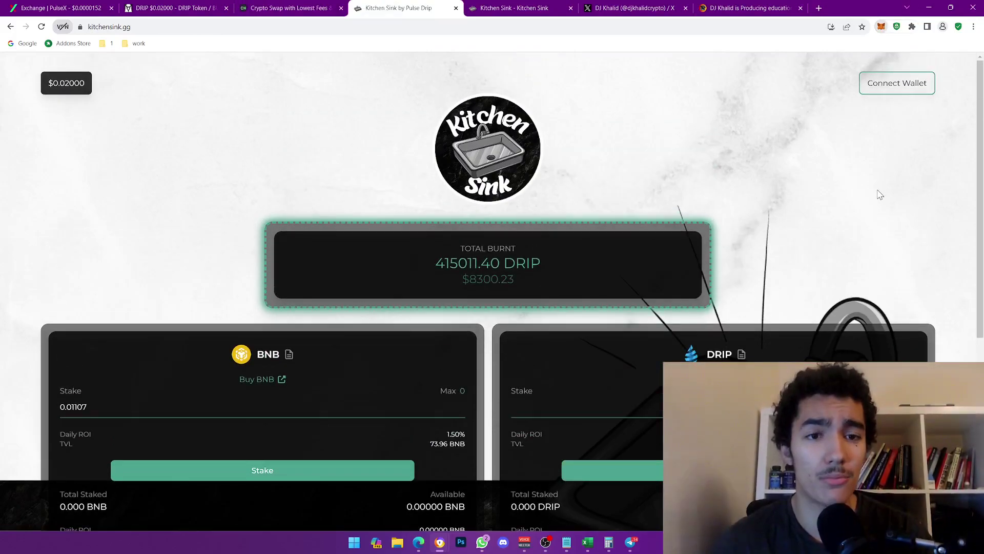
pyautogui.hotkey('alt', 'shift', 'm')
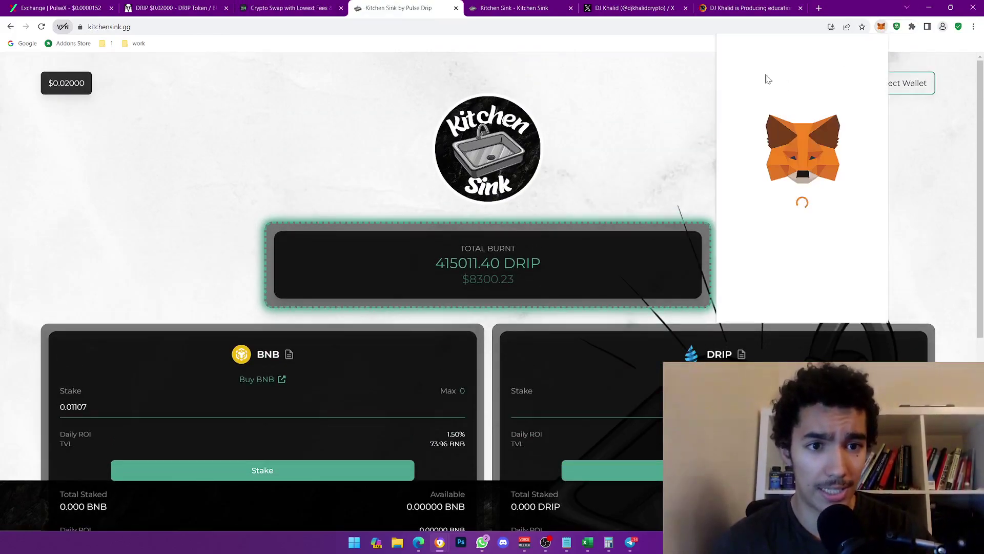
pyautogui.click(738, 49)
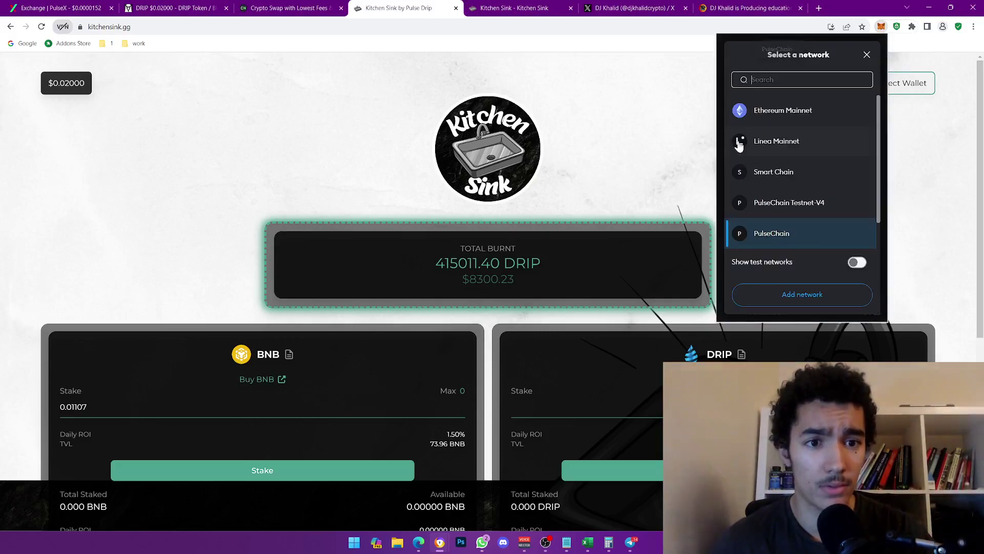
pyautogui.scroll(-1, 805, 190)
pyautogui.scroll(1, 815, 200)
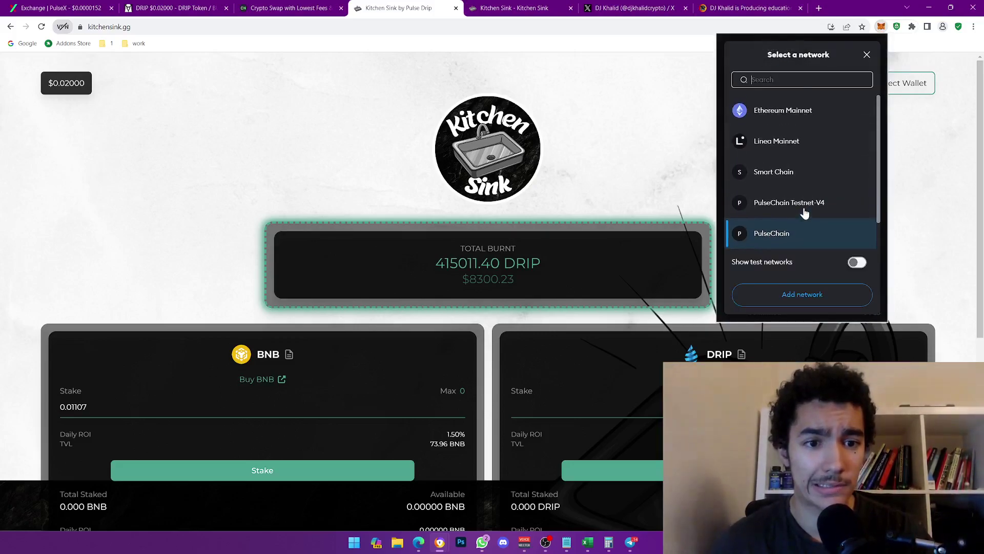
pyautogui.scroll(-1, 820, 203)
pyautogui.click(796, 212)
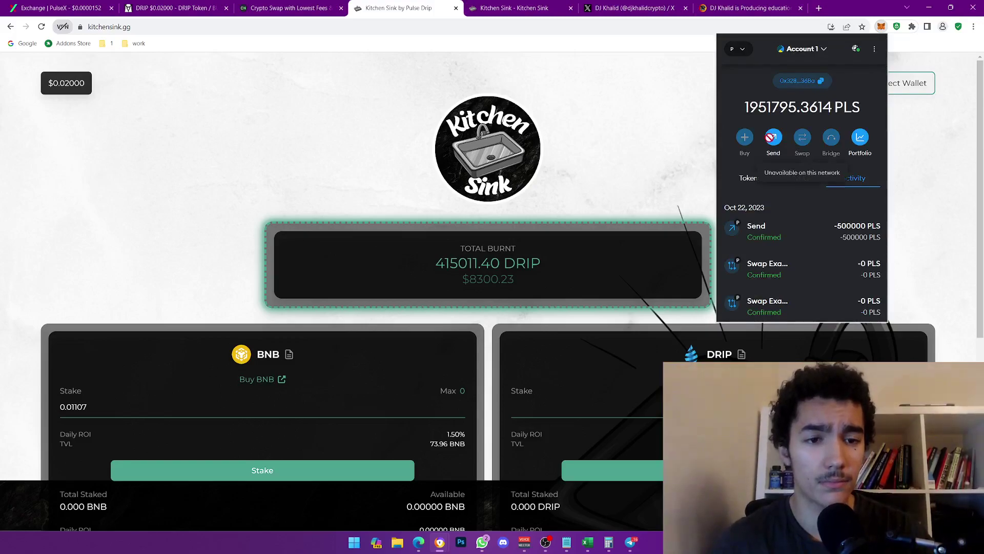
pyautogui.moveTo(787, 120); pyautogui.dragTo(809, 102)
pyautogui.click(665, 116)
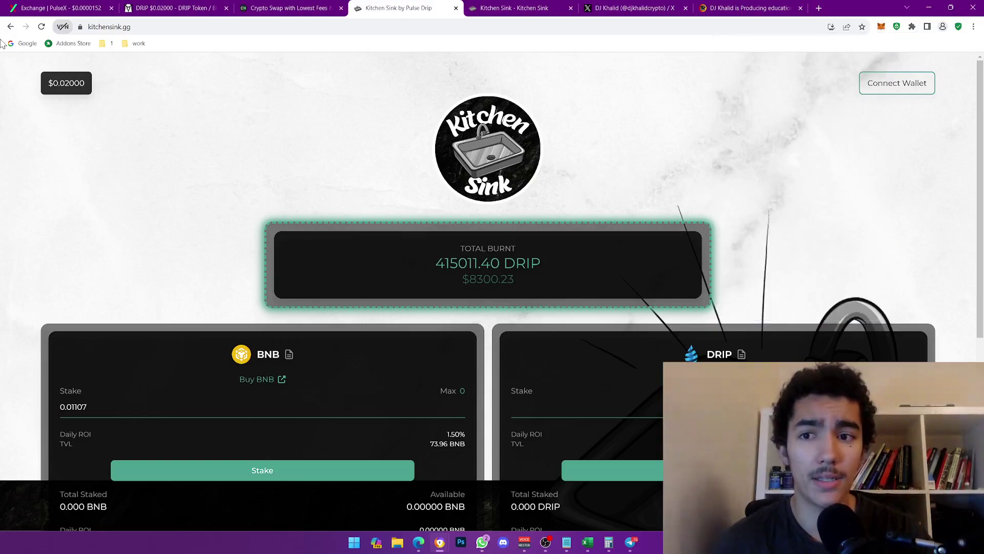
# - Connect the MetaMask wallet to the Kitchen Sink site
pyautogui.click(903, 88)
pyautogui.click(492, 220)
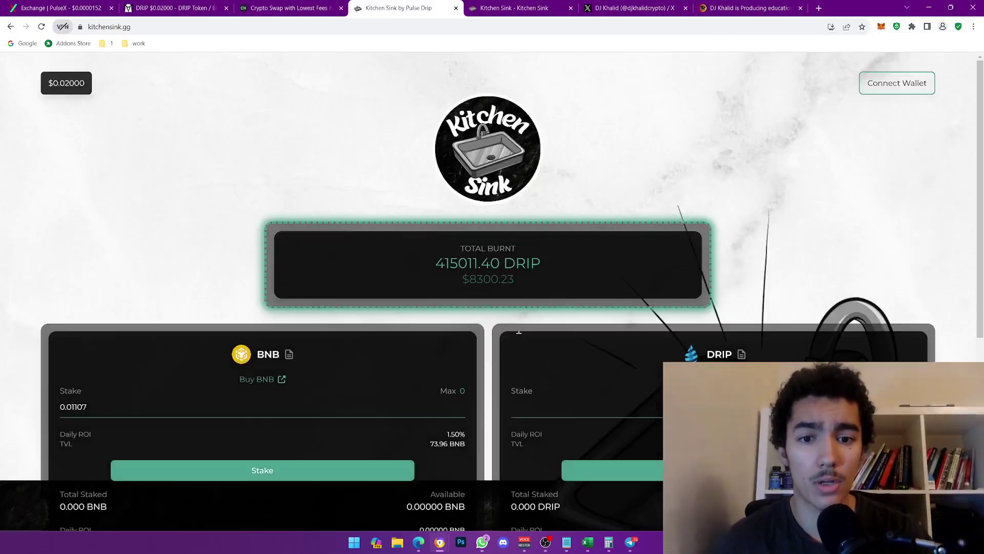
pyautogui.scroll(-2, 370, 233)
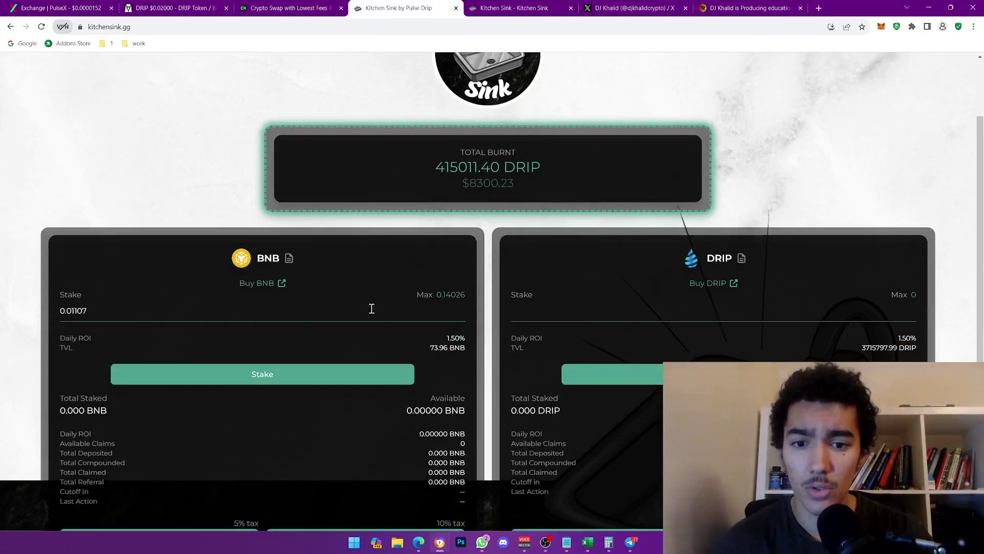
# - Stake 0.11 BNB in the BNB pool and confirm the deposit in MetaMask
pyautogui.moveTo(373, 314); pyautogui.dragTo(64, 293)
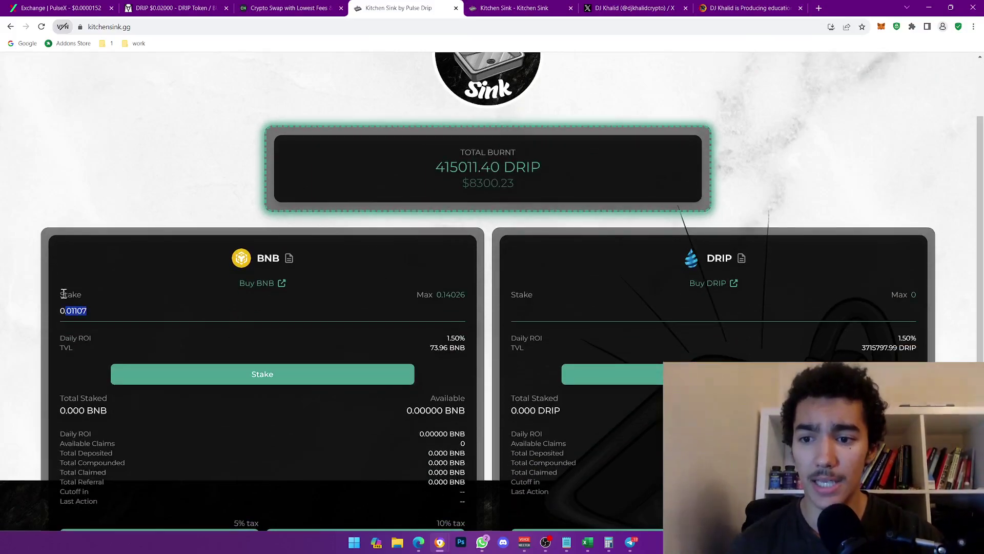
pyautogui.write('1')
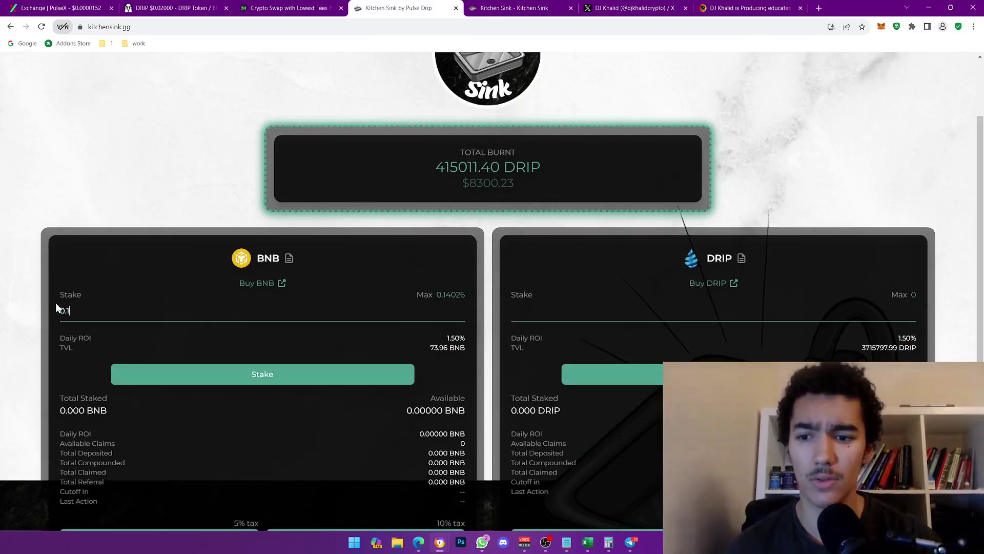
pyautogui.write('2')
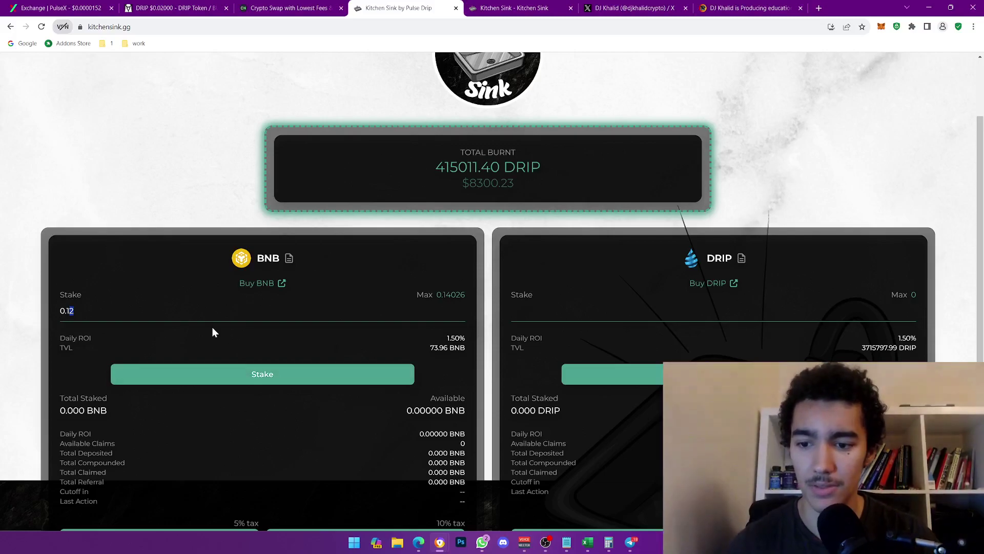
pyautogui.write('1')
pyautogui.click(214, 378)
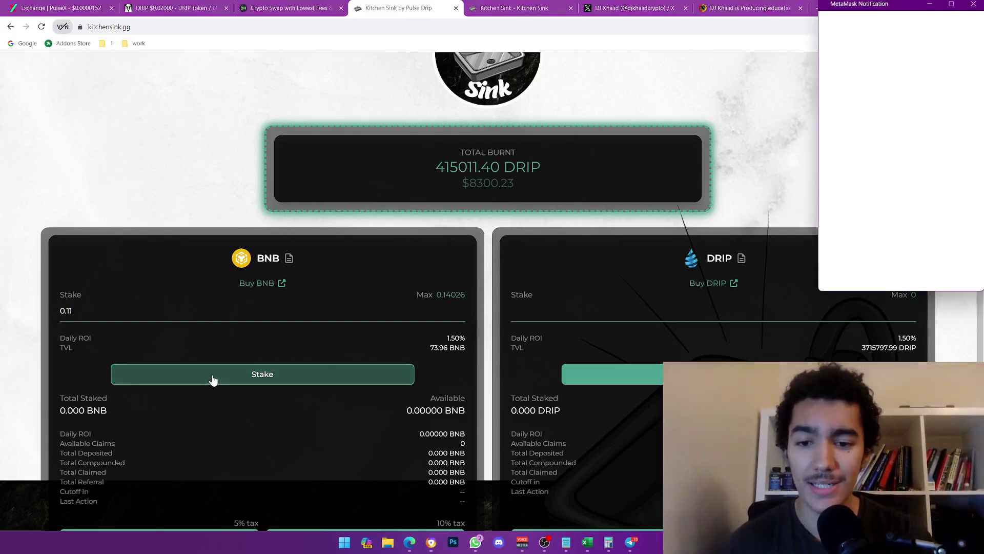
pyautogui.scroll(-3, 450, 292)
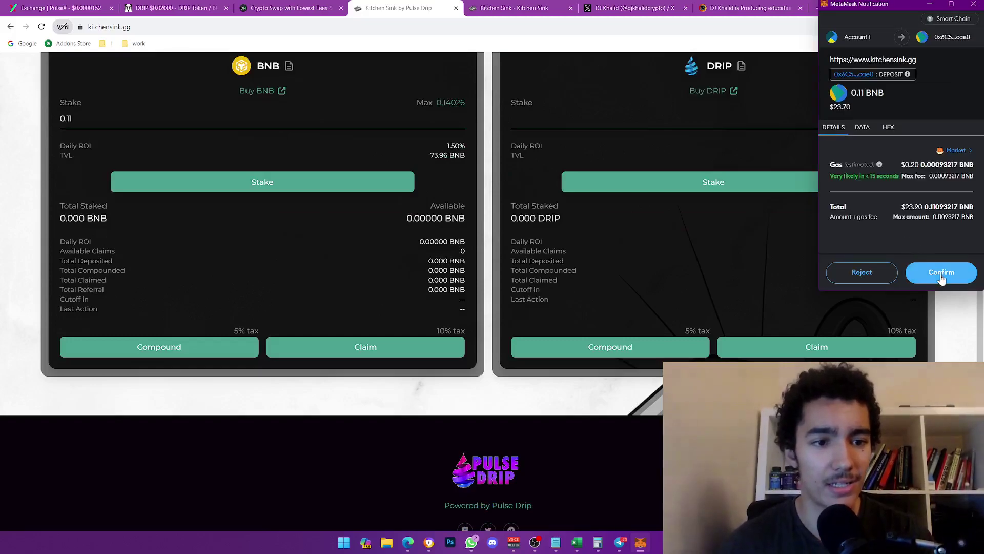
pyautogui.click(942, 277)
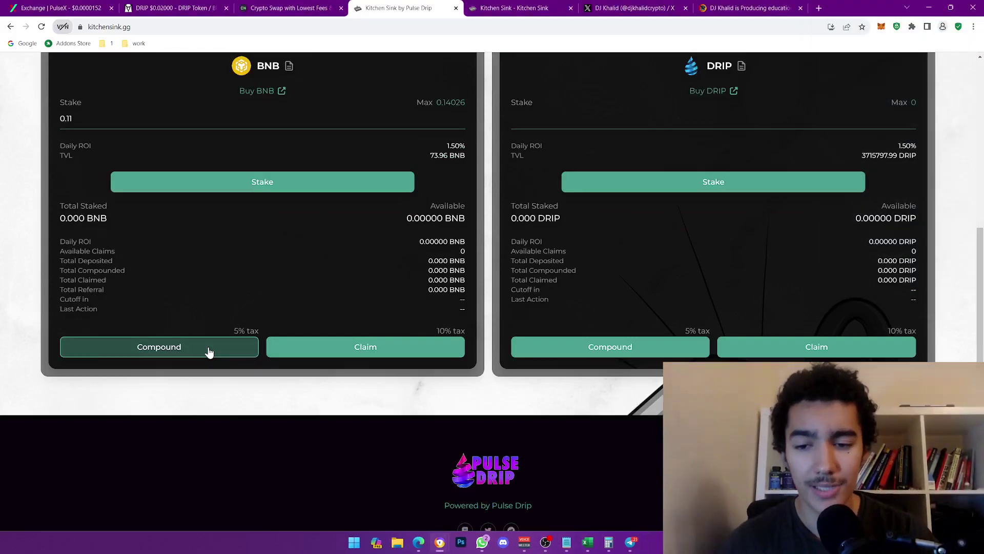
# - Highlight the BNB pool's 10% claim tax and Cutoff countdown, then return to the ChangeNOW swap
pyautogui.tripleClick(441, 330)
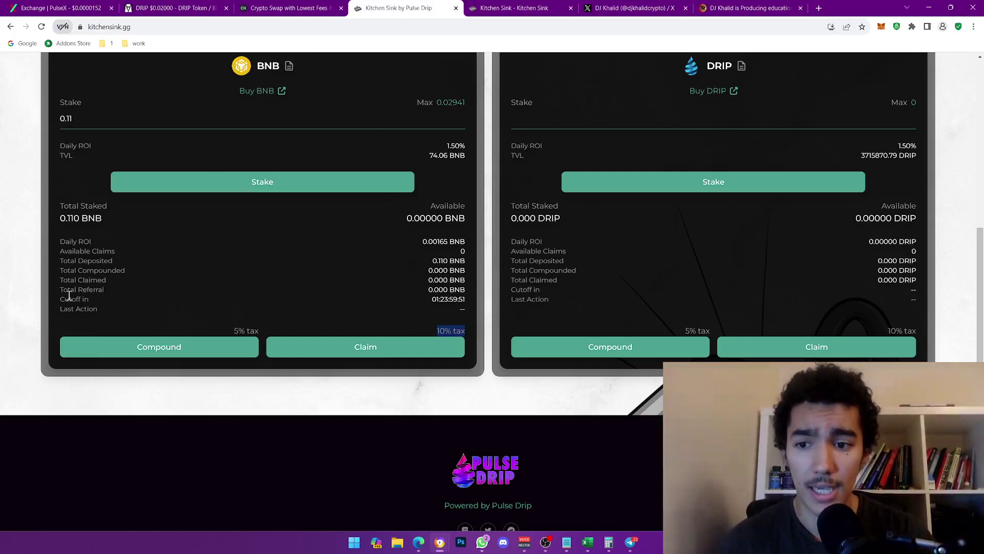
pyautogui.moveTo(66, 298); pyautogui.dragTo(82, 296)
pyautogui.click(441, 301)
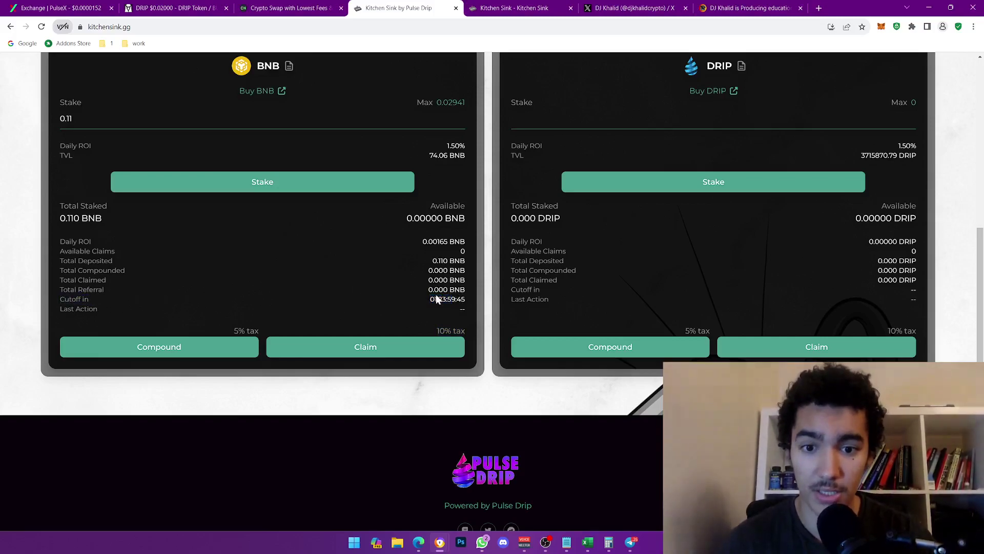
pyautogui.moveTo(435, 298); pyautogui.dragTo(453, 299)
pyautogui.click(453, 299)
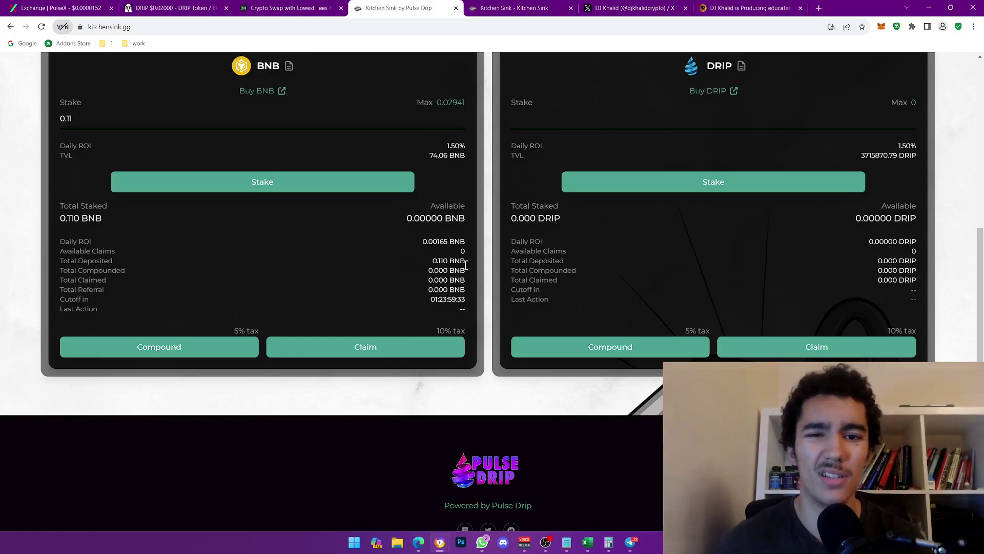
pyautogui.click(331, 6)
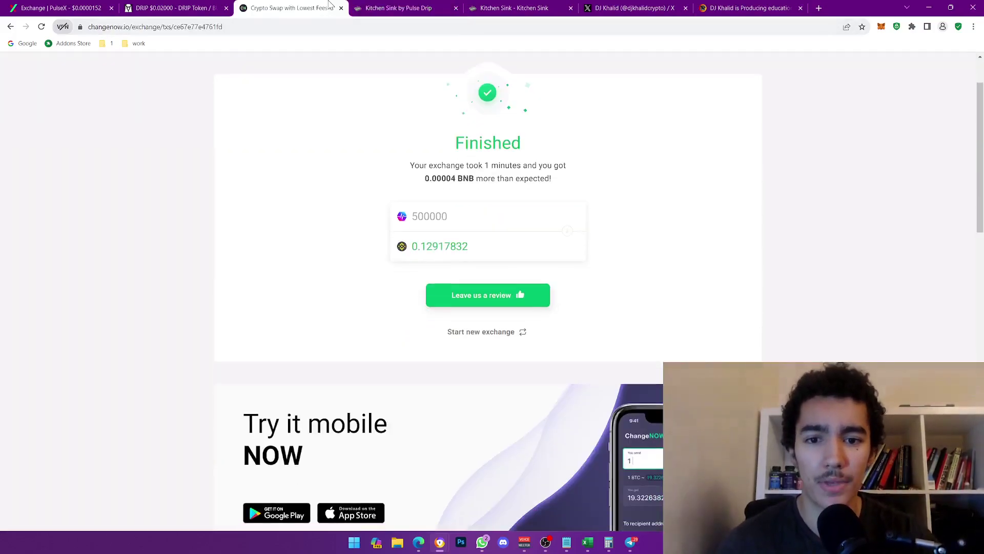
# - Bring up the Kitchen Sink GitBook docs and scroll down to the how-it-works rules
pyautogui.click(205, 6)
pyautogui.click(444, 6)
pyautogui.click(513, 8)
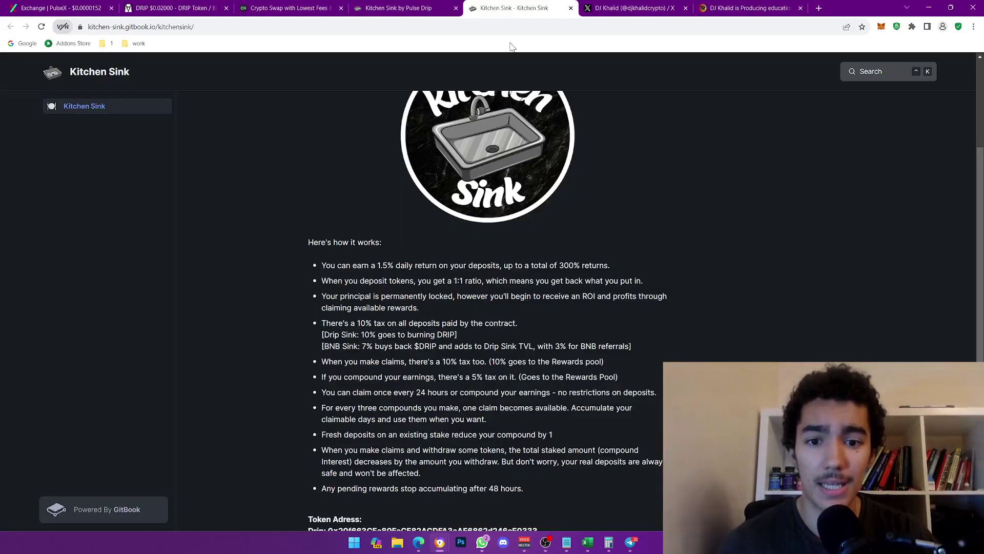
pyautogui.scroll(-1, 429, 266)
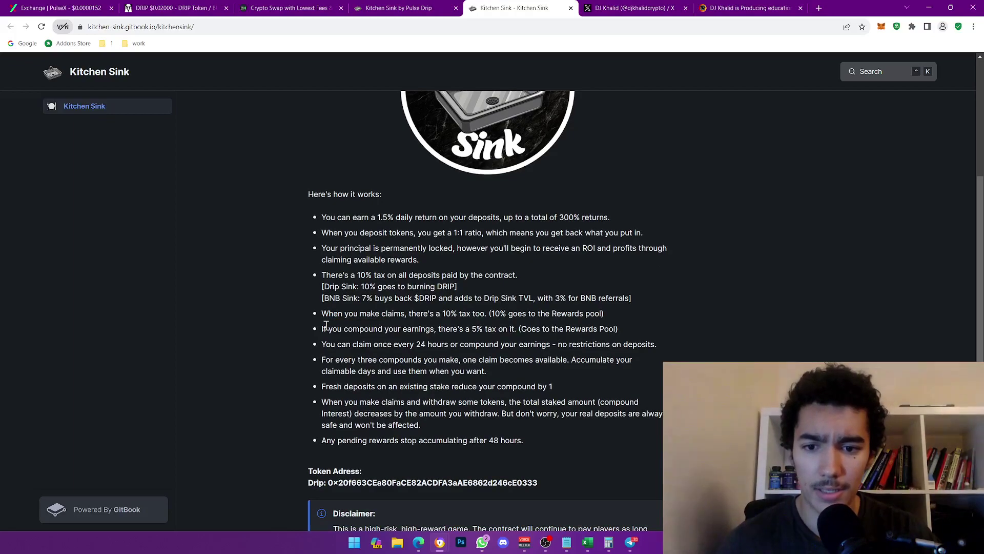
pyautogui.scroll(-1, 397, 302)
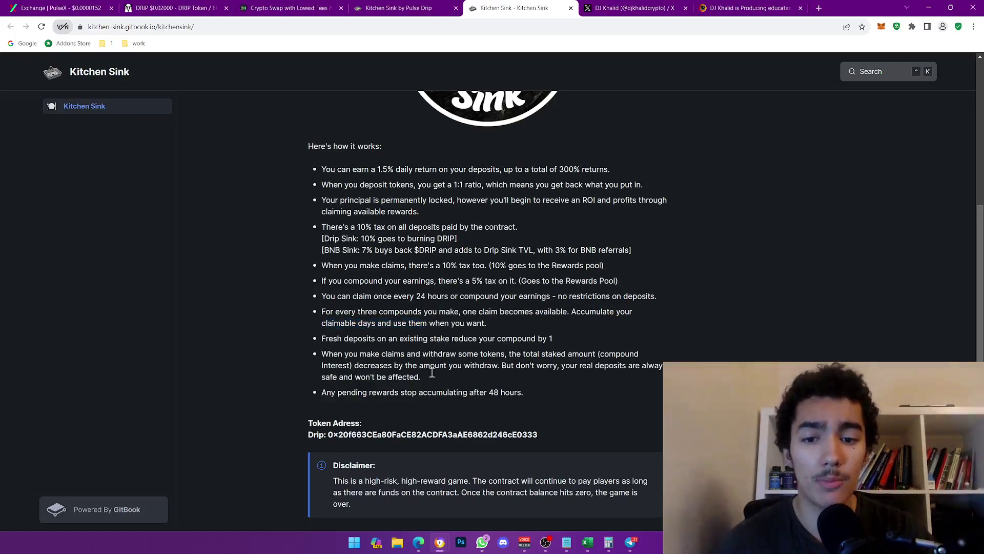
# - Highlight the fresh-deposit and 48-hour rewards cutoff rules, then scroll back to the top
pyautogui.moveTo(321, 339); pyautogui.dragTo(429, 339)
pyautogui.click(428, 339)
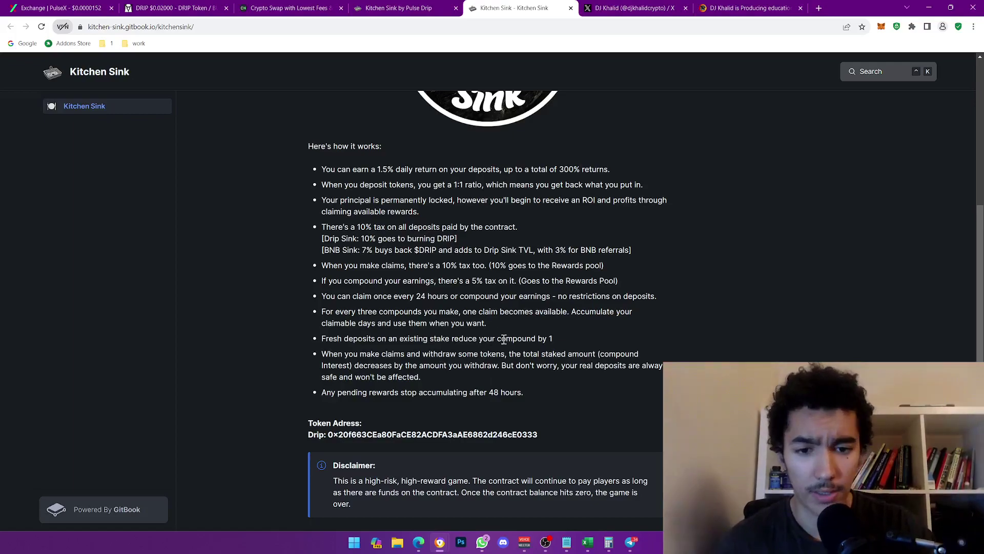
pyautogui.moveTo(393, 377); pyautogui.dragTo(388, 378)
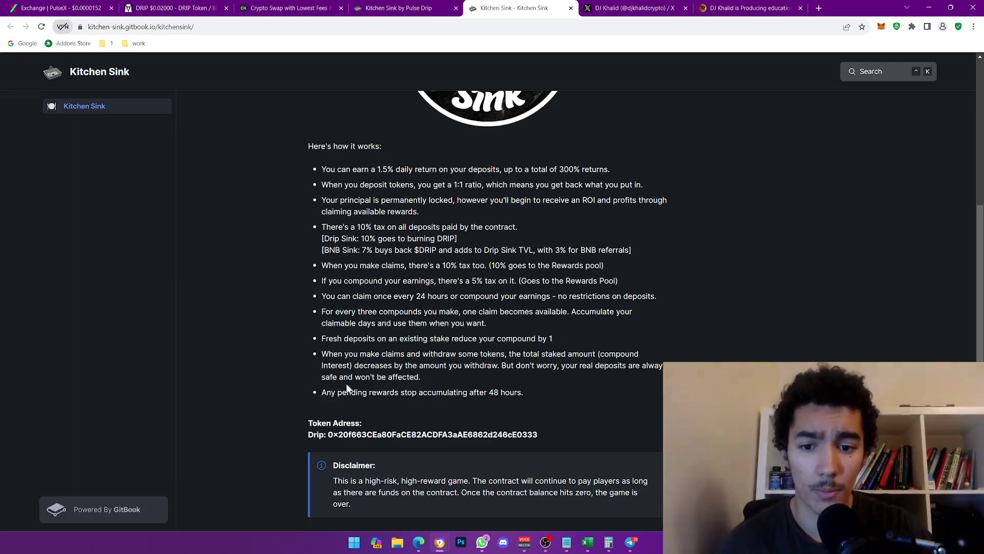
pyautogui.moveTo(447, 392); pyautogui.dragTo(519, 393)
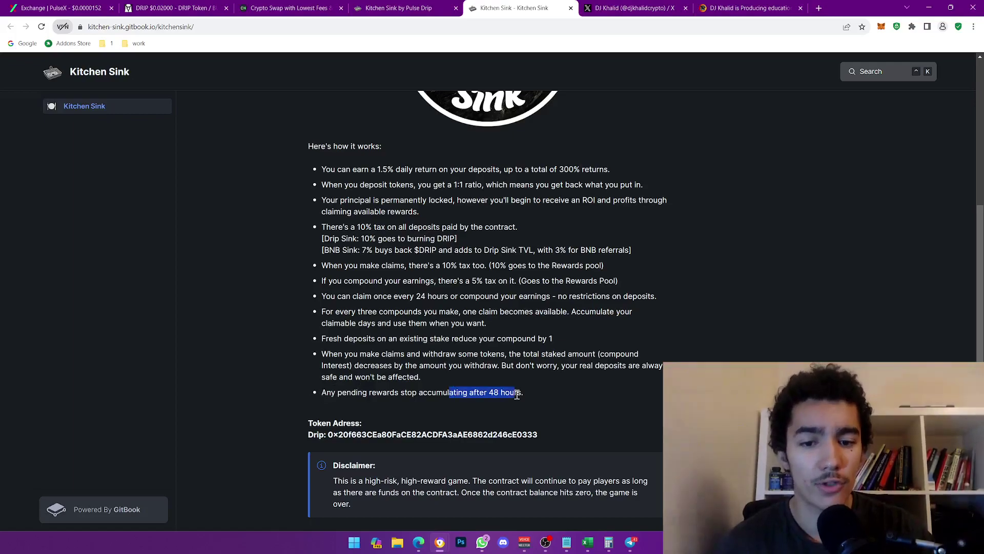
pyautogui.click(450, 393)
pyautogui.moveTo(401, 392); pyautogui.dragTo(468, 392)
pyautogui.click(468, 392)
pyautogui.scroll(-1, 484, 393)
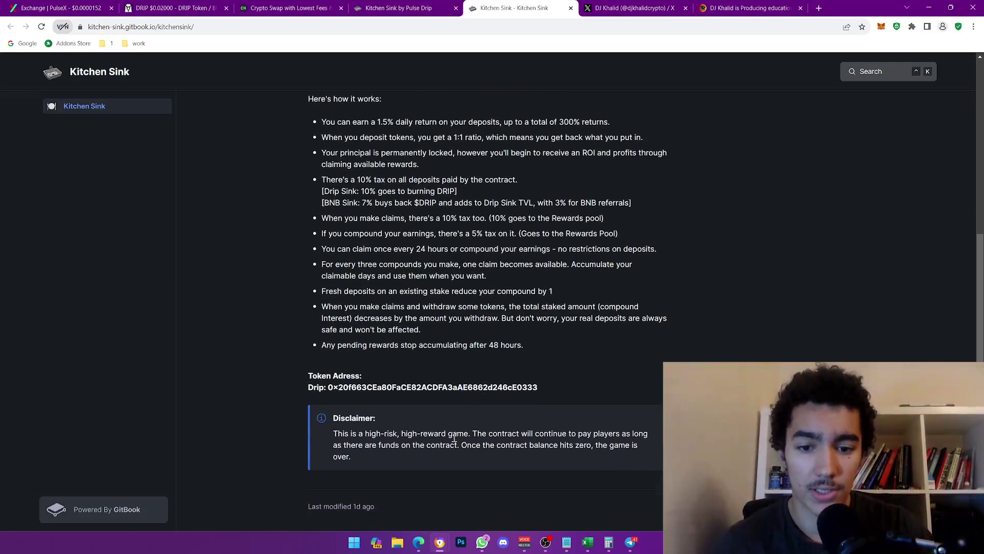
pyautogui.moveTo(365, 435); pyautogui.dragTo(468, 435)
pyautogui.scroll(6, 468, 436)
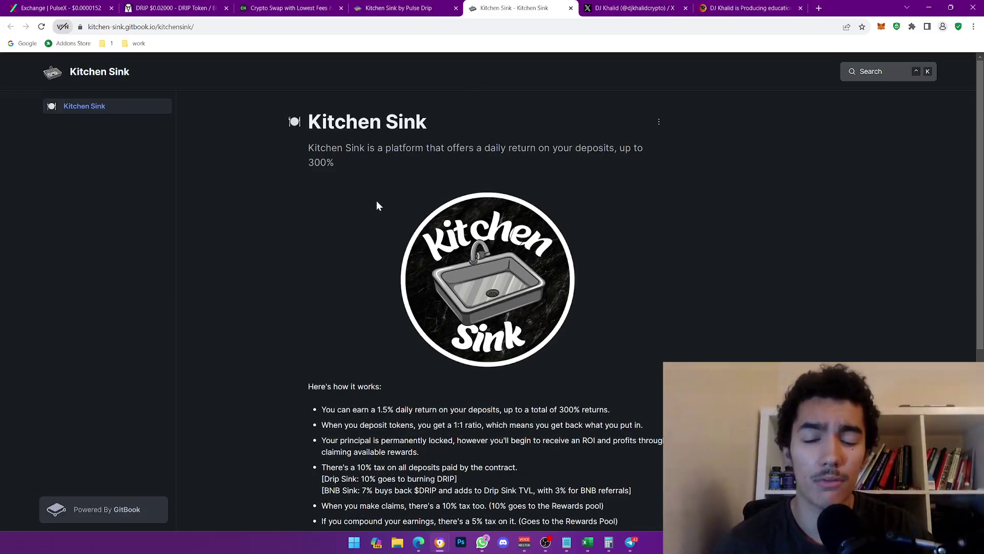
# - On the staking page, highlight the BNB and DRIP pool headings, then move to the docs tab
pyautogui.click(400, 8)
pyautogui.scroll(2, 419, 234)
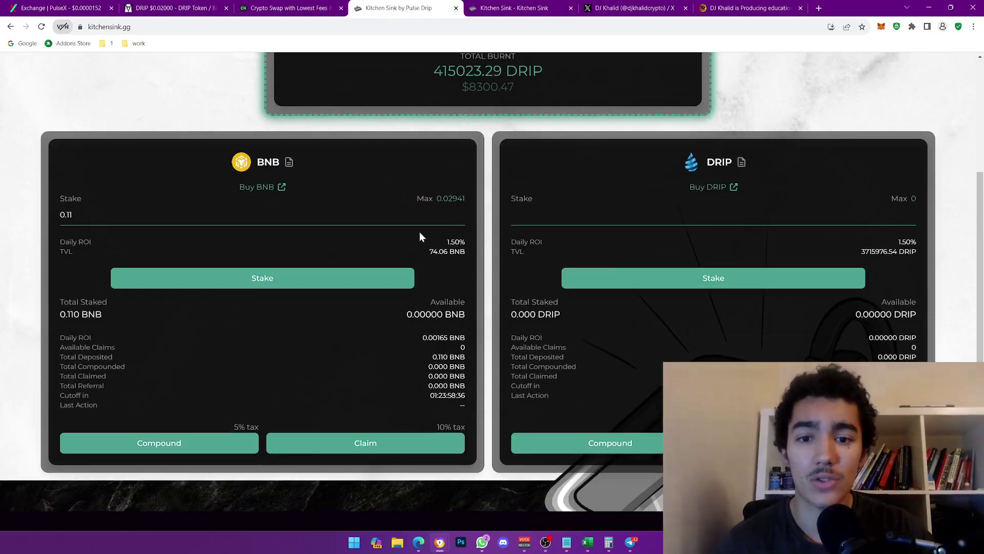
pyautogui.scroll(2, 419, 237)
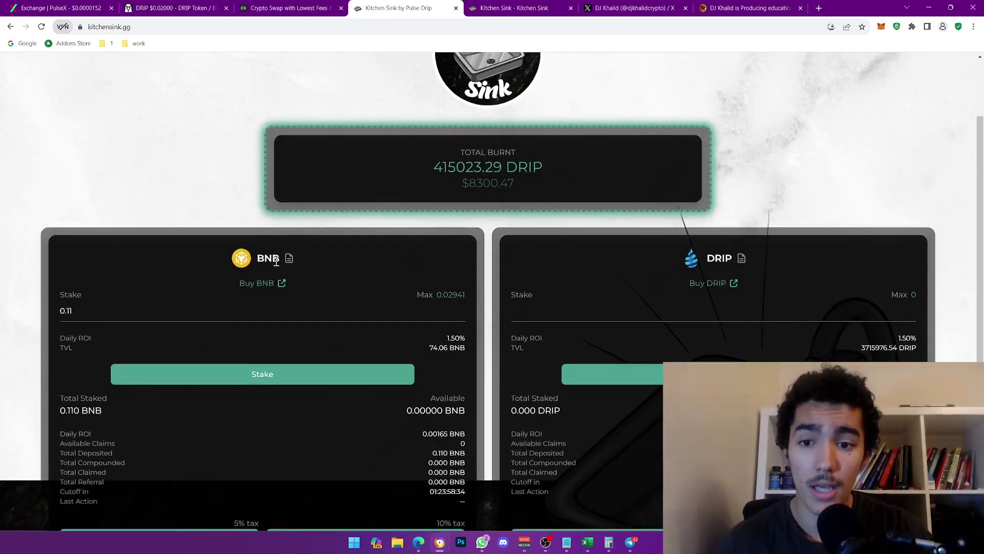
pyautogui.doubleClick(267, 257)
pyautogui.doubleClick(719, 258)
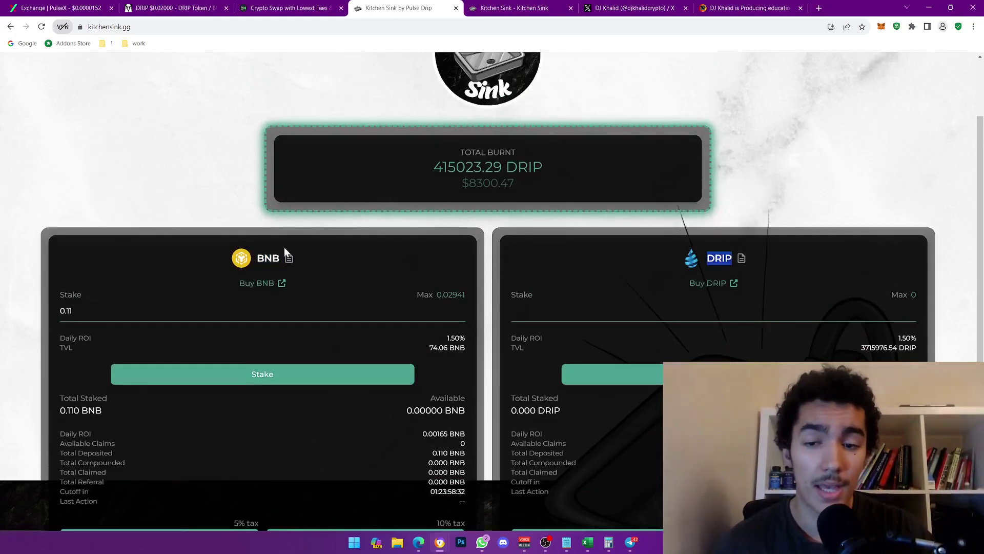
pyautogui.doubleClick(268, 258)
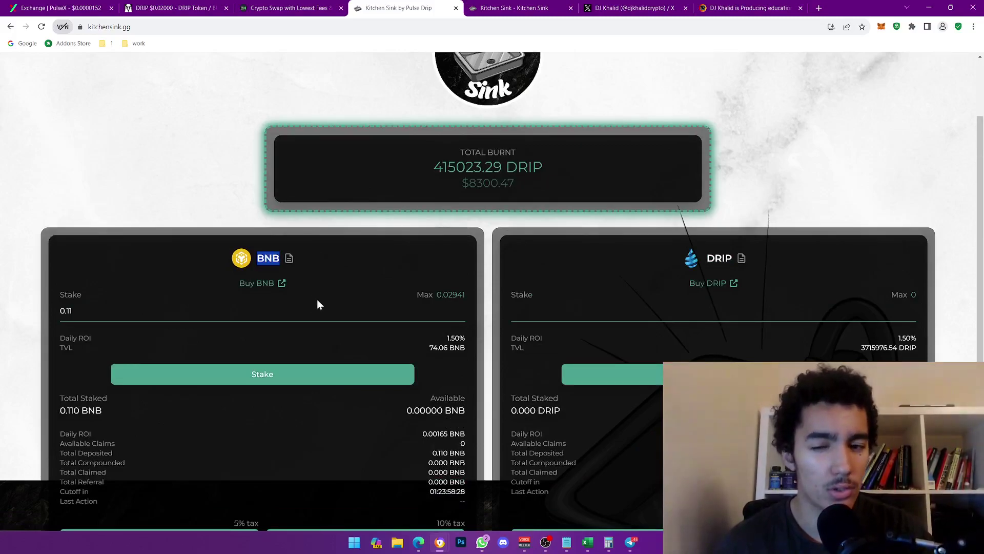
pyautogui.scroll(2, 318, 304)
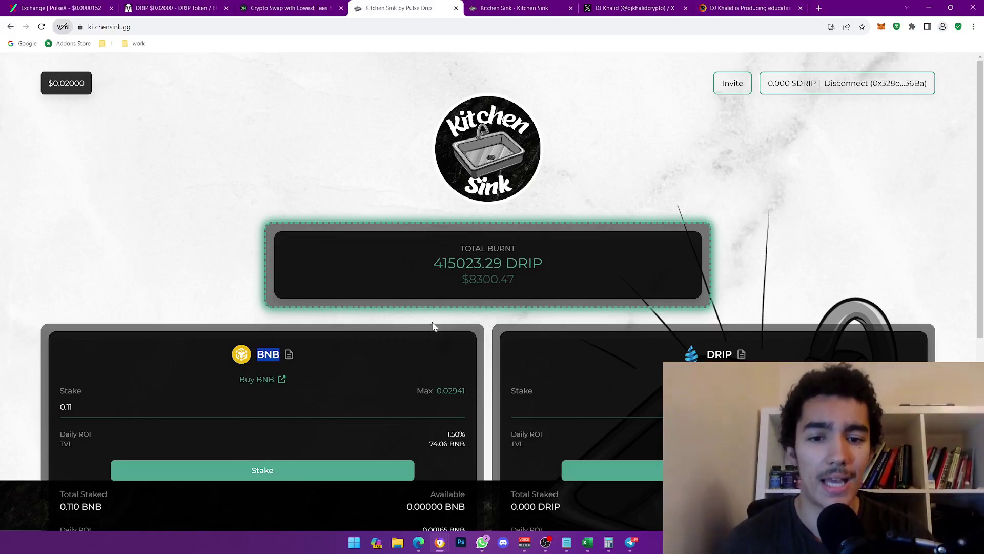
pyautogui.click(552, 8)
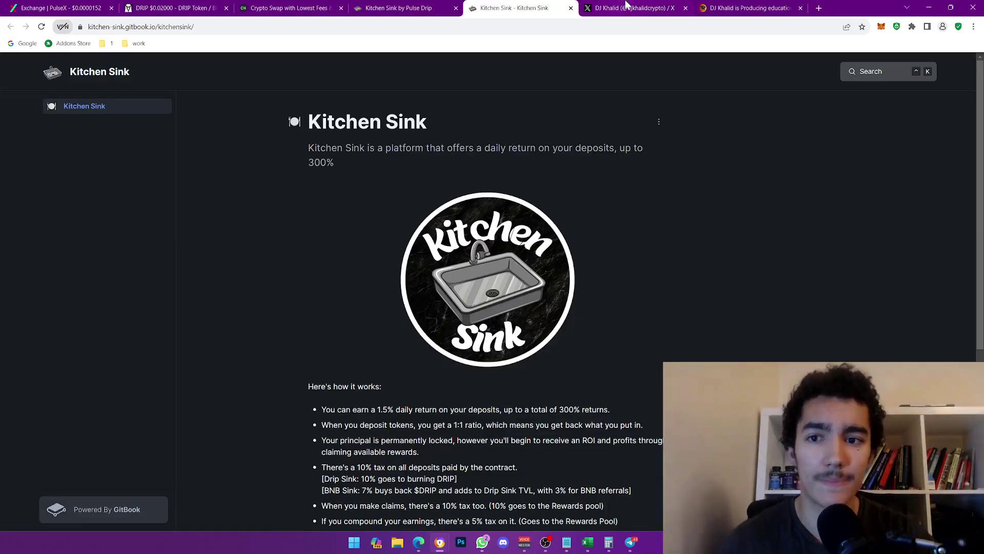
# - Open the creator's X profile and view its latest post, a PulseChain WBTC/WPLS listing repost
pyautogui.click(626, 6)
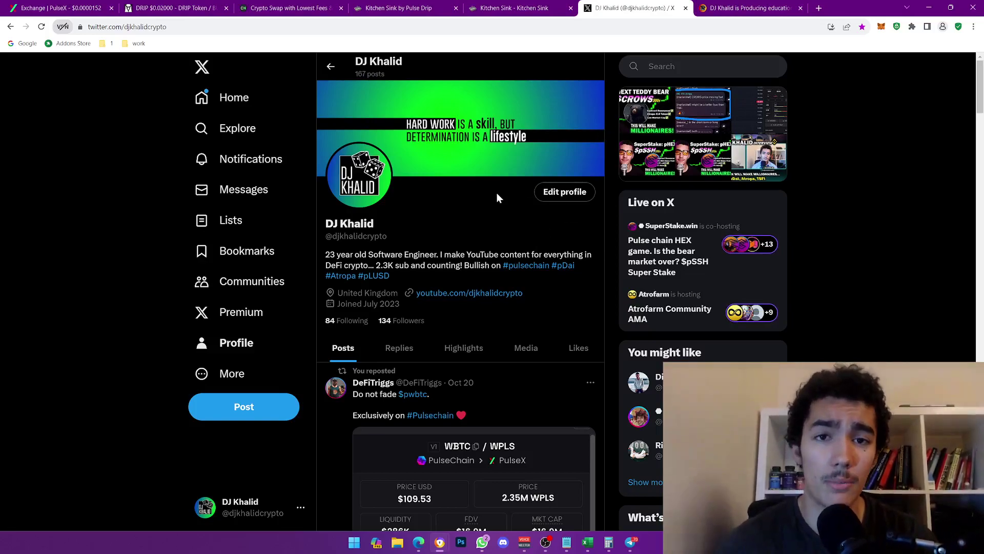
pyautogui.moveTo(733, 5)
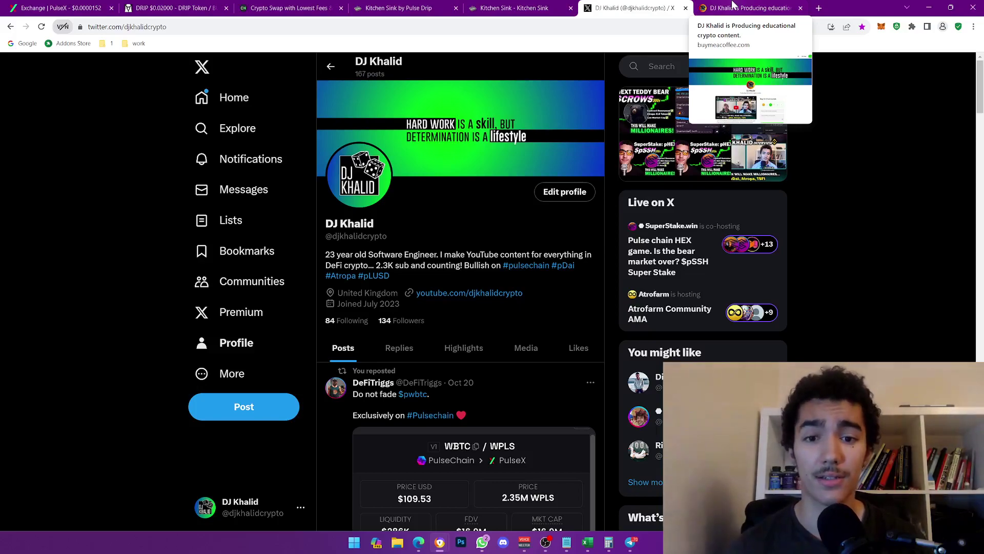
pyautogui.click(734, 7)
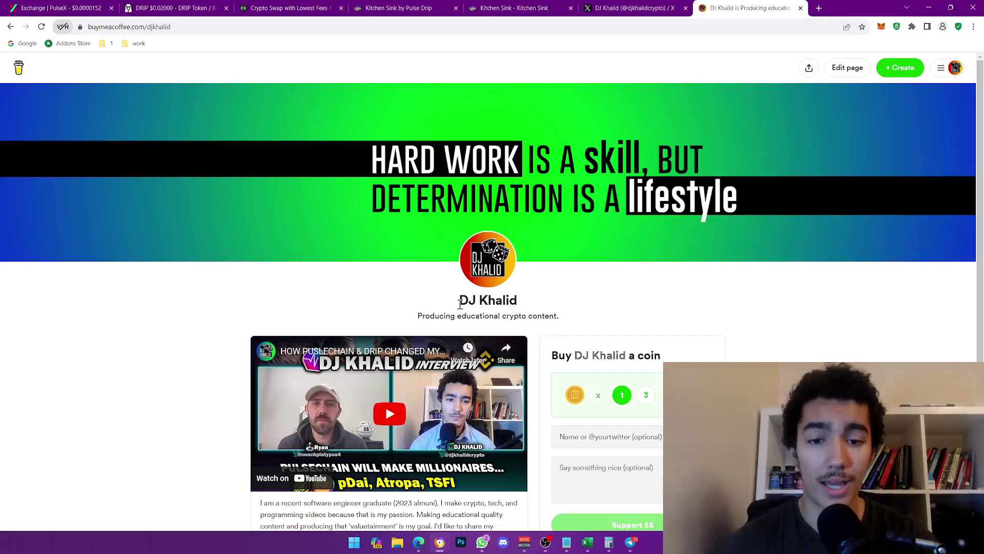
pyautogui.scroll(-2, 461, 303)
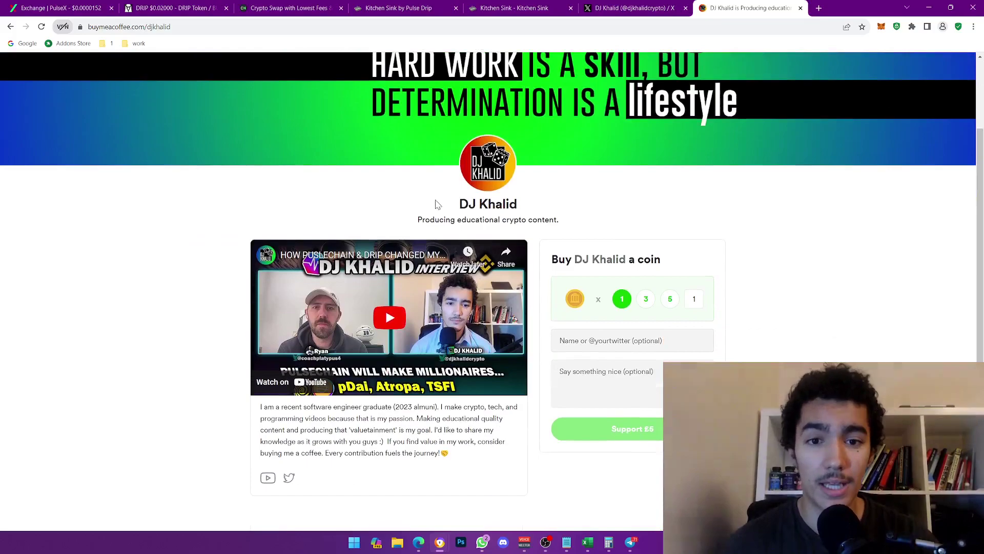
pyautogui.moveTo(461, 208); pyautogui.dragTo(516, 209)
pyautogui.click(517, 224)
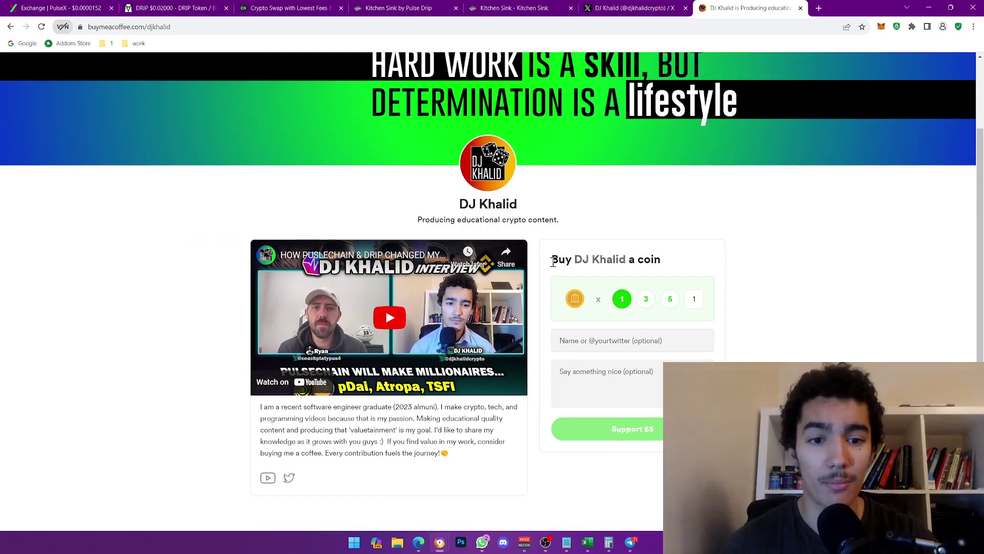
pyautogui.moveTo(552, 259); pyautogui.dragTo(662, 261)
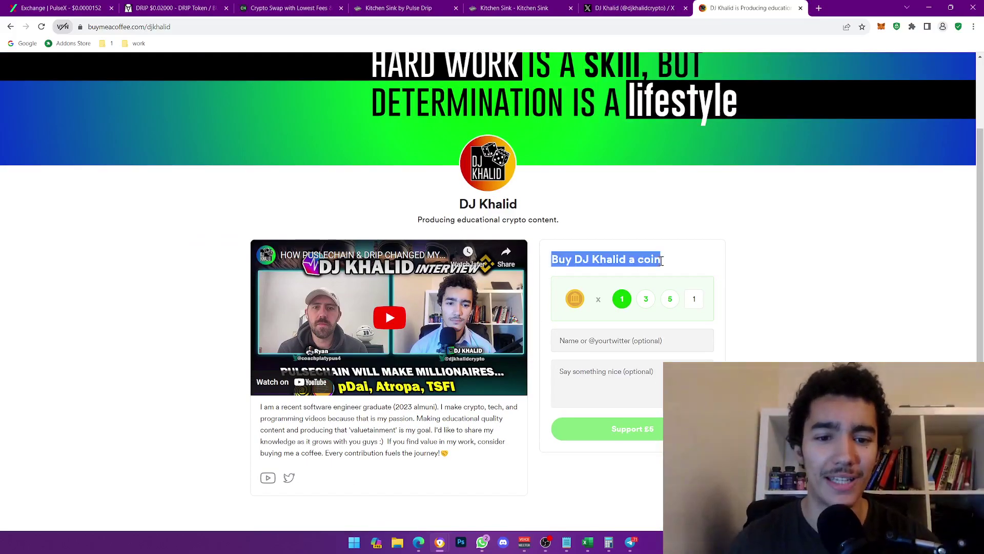
pyautogui.click(662, 261)
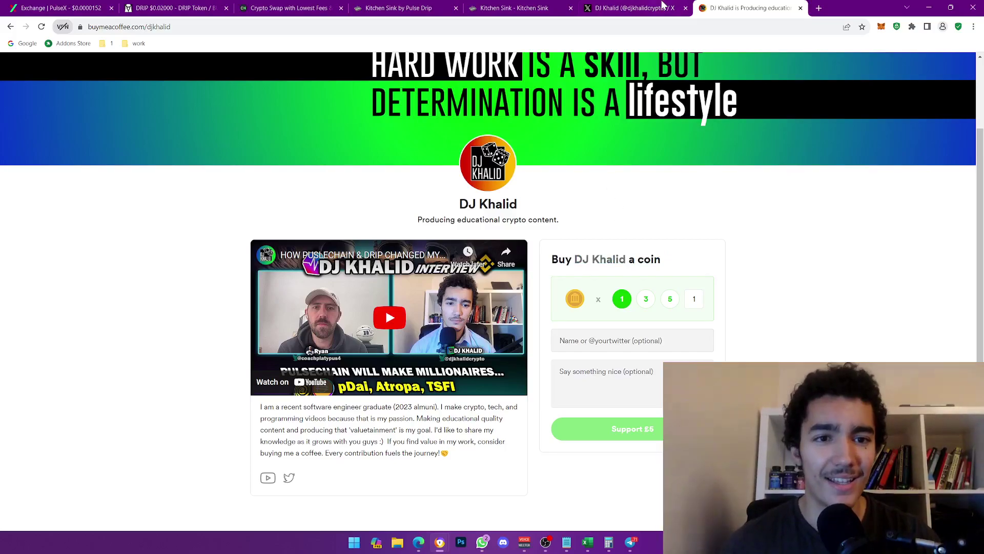
# - Cycle through the X and docs tabs back to the Kitchen Sink staking page, still showing 0.110 BNB staked
pyautogui.click(637, 7)
pyautogui.click(485, 7)
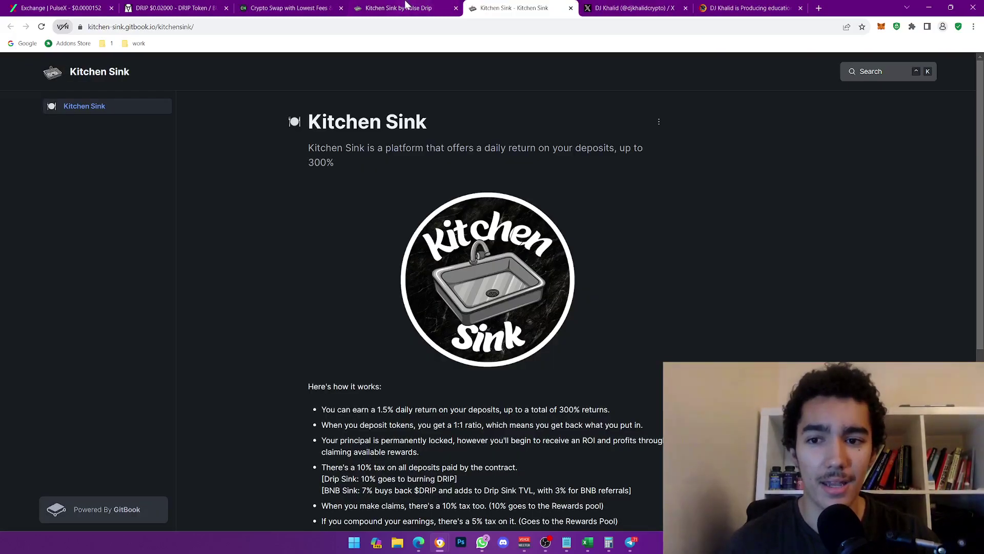
pyautogui.click(407, 6)
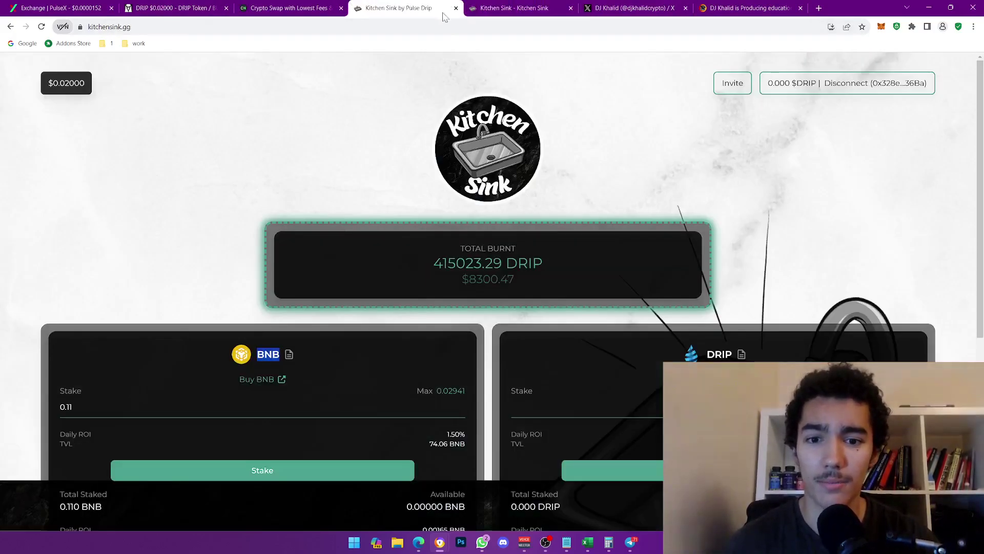
pyautogui.scroll(-1, 461, 215)
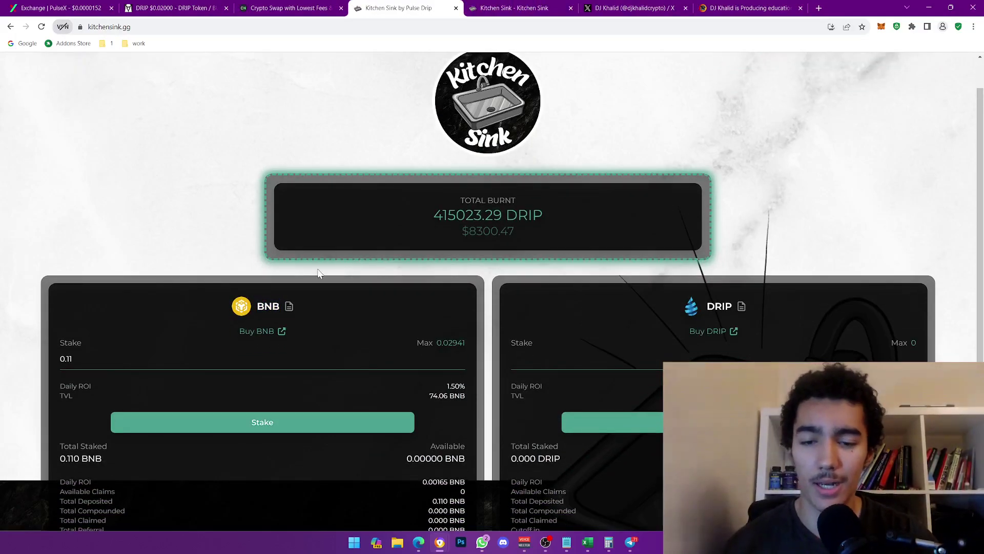
pyautogui.scroll(1, 318, 274)
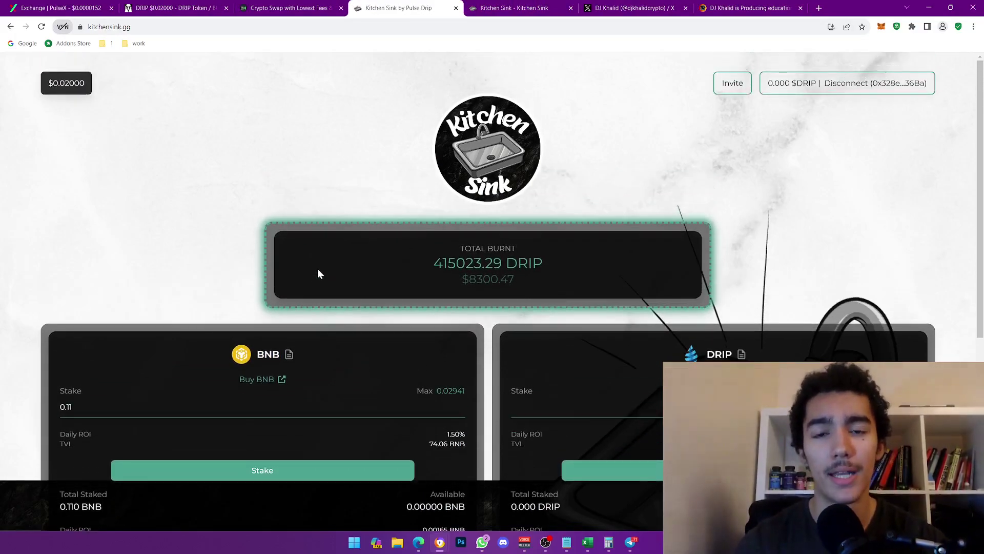